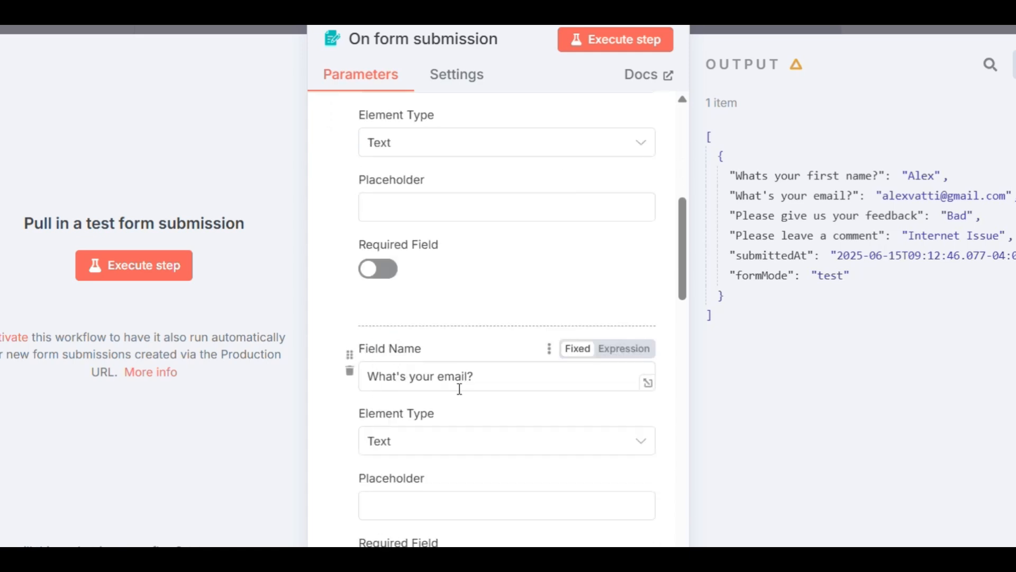
scroll(458, 389, down, 2)
- Set the element type of the "What's your email?" form field to Email
click(397, 351)
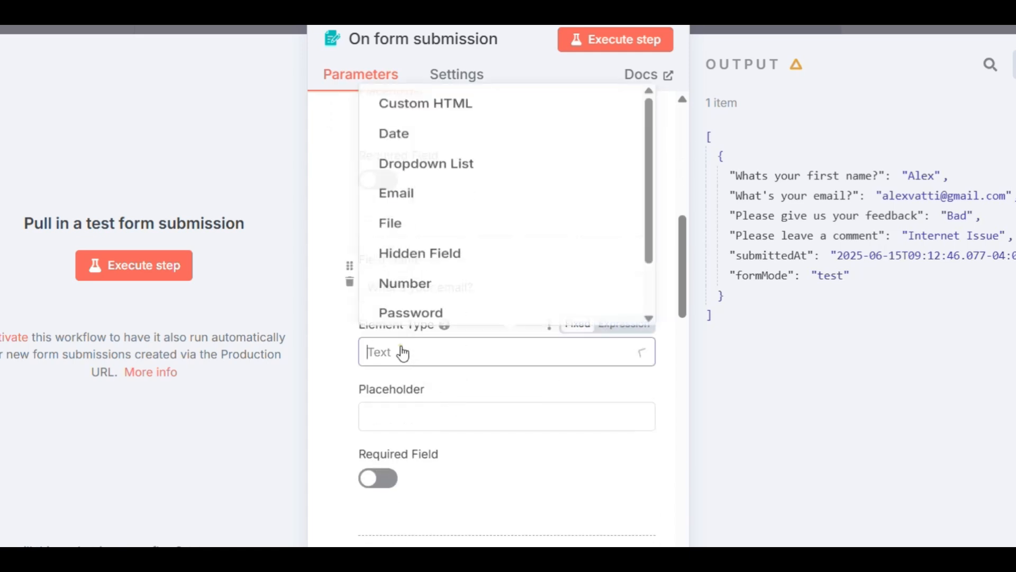
click(419, 142)
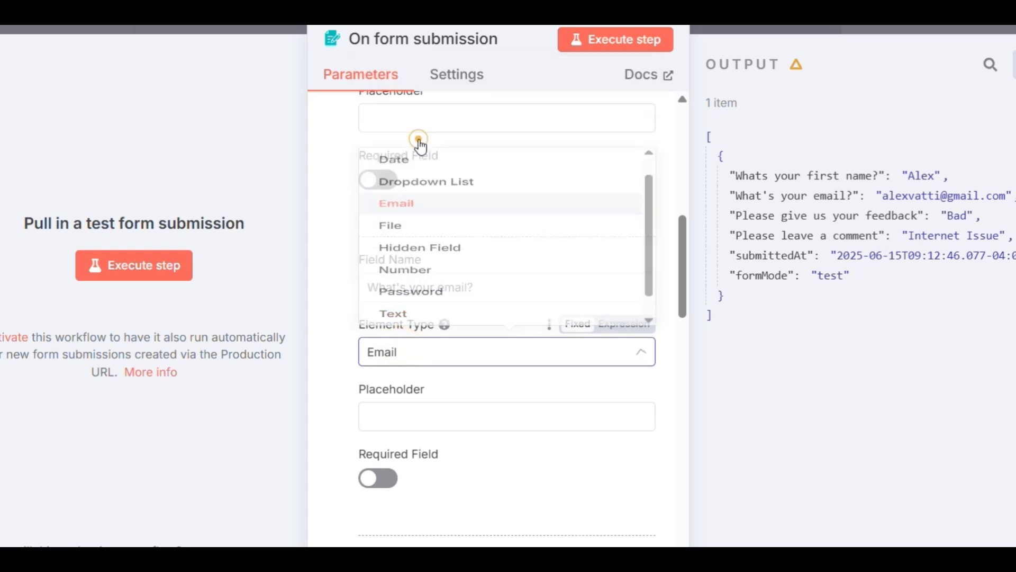
- Review the remaining form elements, including the feedback dropdown's options, the comment field and the Respond When setting
scroll(460, 369, down, 3)
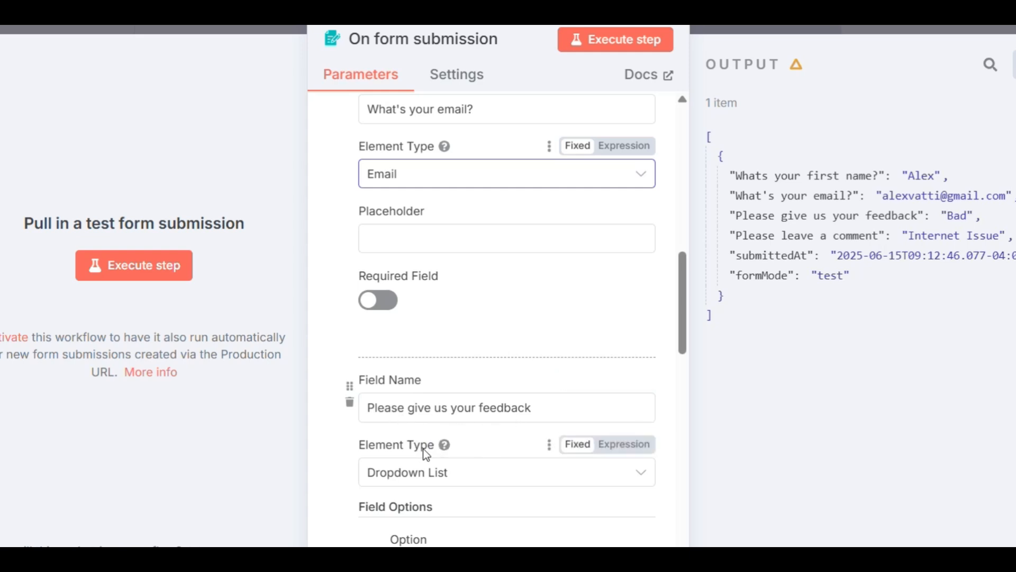
scroll(427, 446, down, 3)
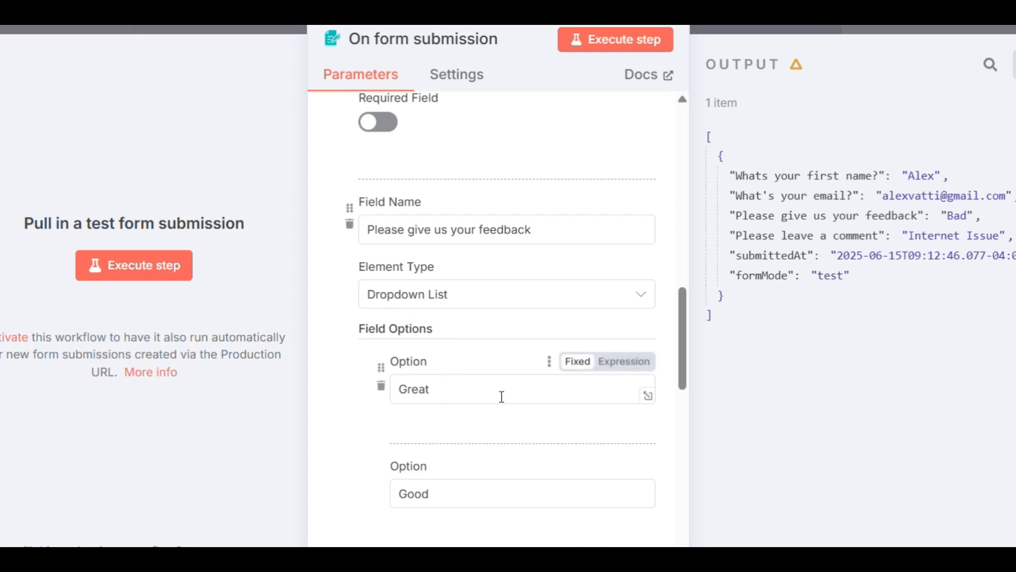
scroll(455, 390, down, 5)
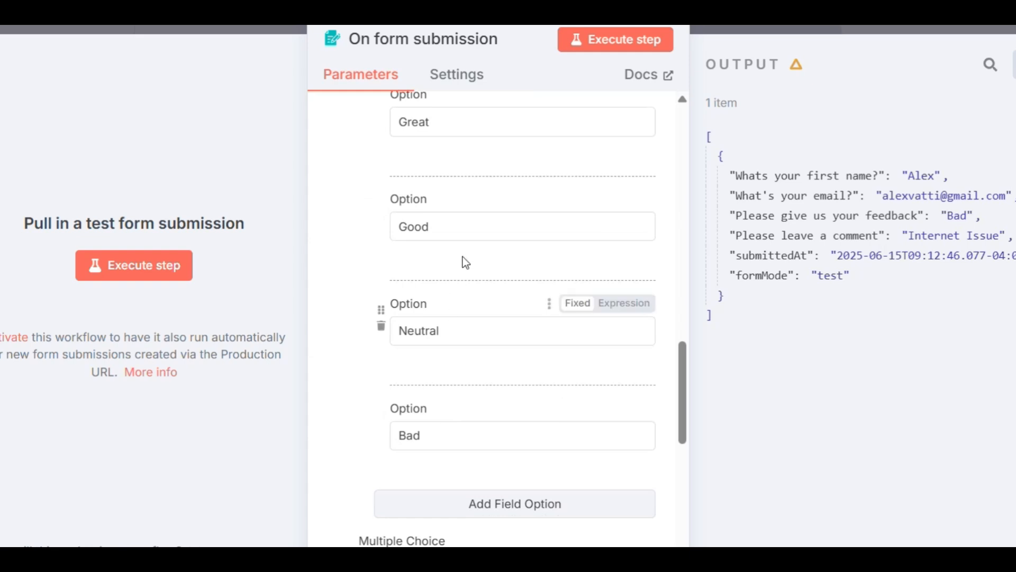
scroll(469, 360, down, 6)
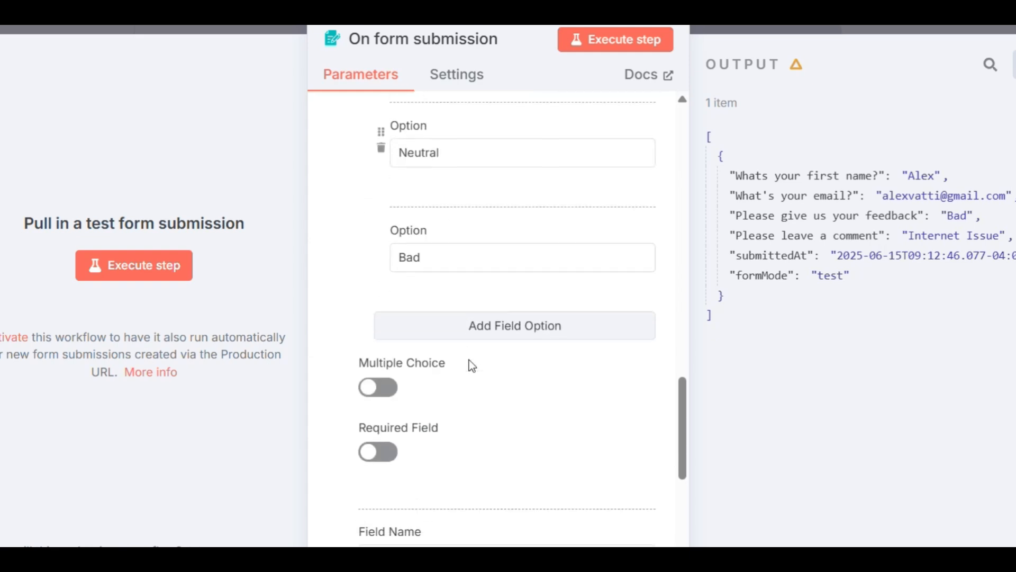
scroll(473, 369, down, 3)
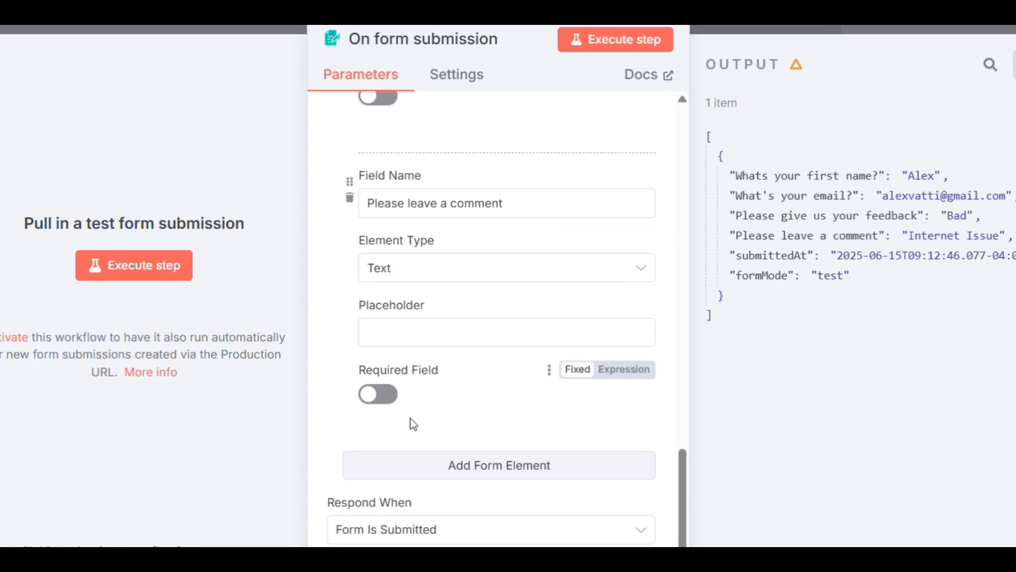
scroll(408, 421, down, 1)
scroll(408, 421, down, 2)
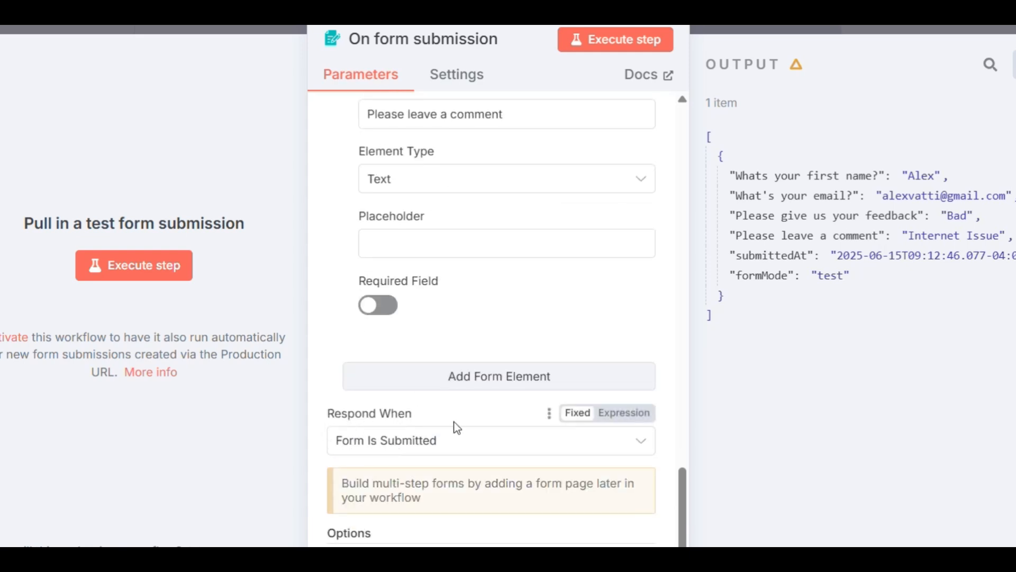
scroll(447, 416, up, 10)
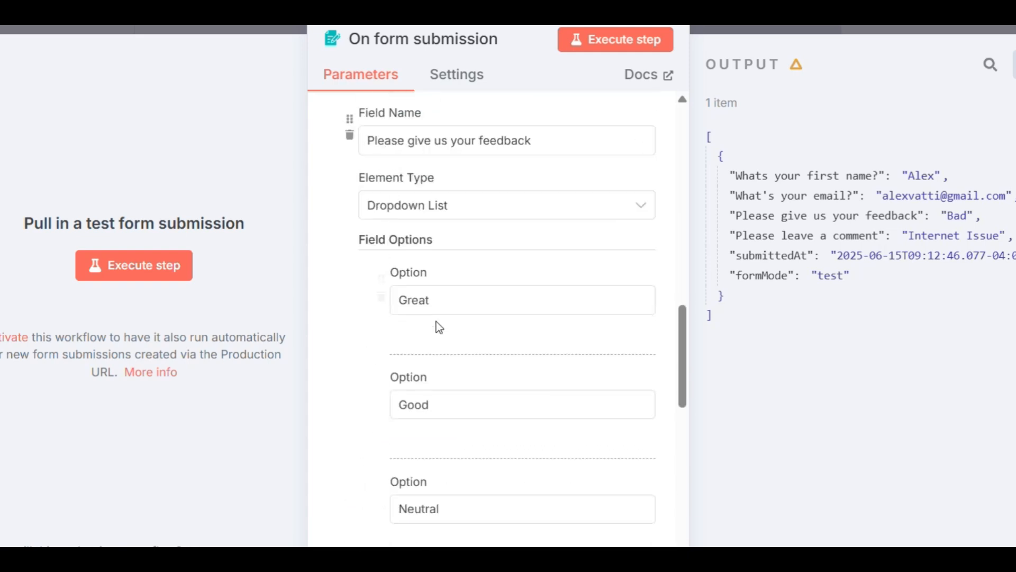
scroll(435, 302, up, 8)
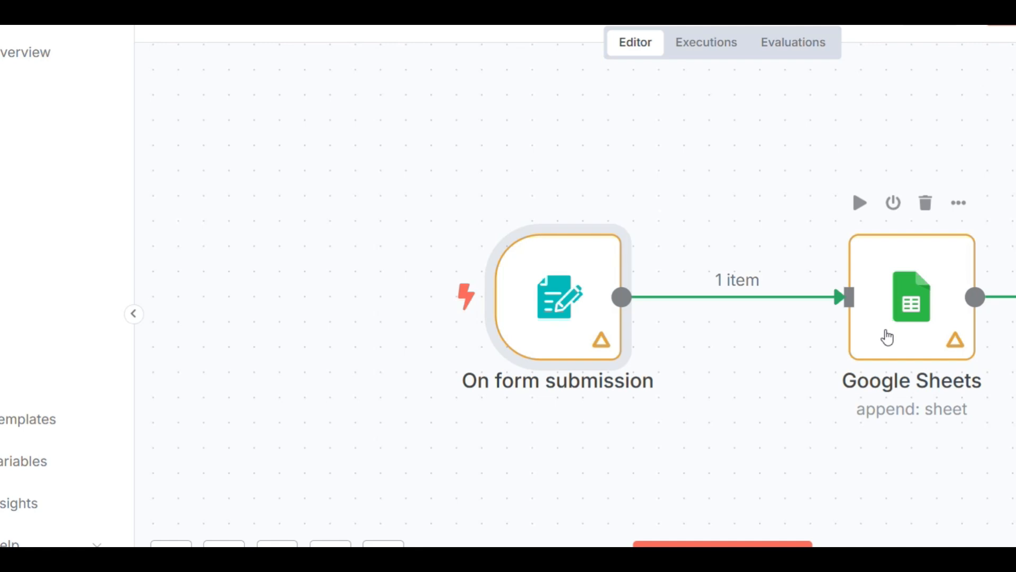
- Open the Google Sheets node's account credential and review its OAuth redirect URL, client ID and client secret fields
click(901, 333)
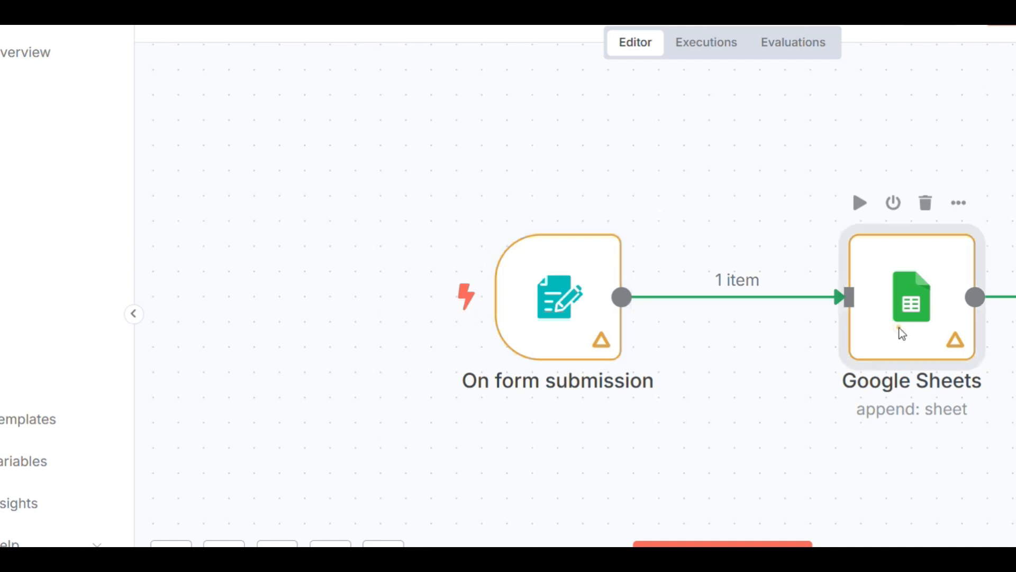
double_click(902, 332)
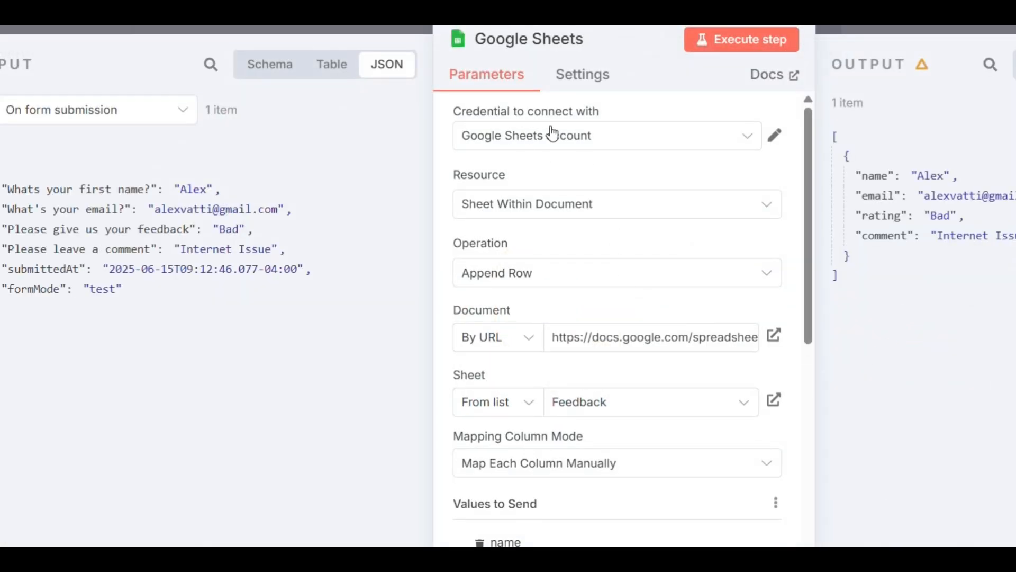
click(774, 137)
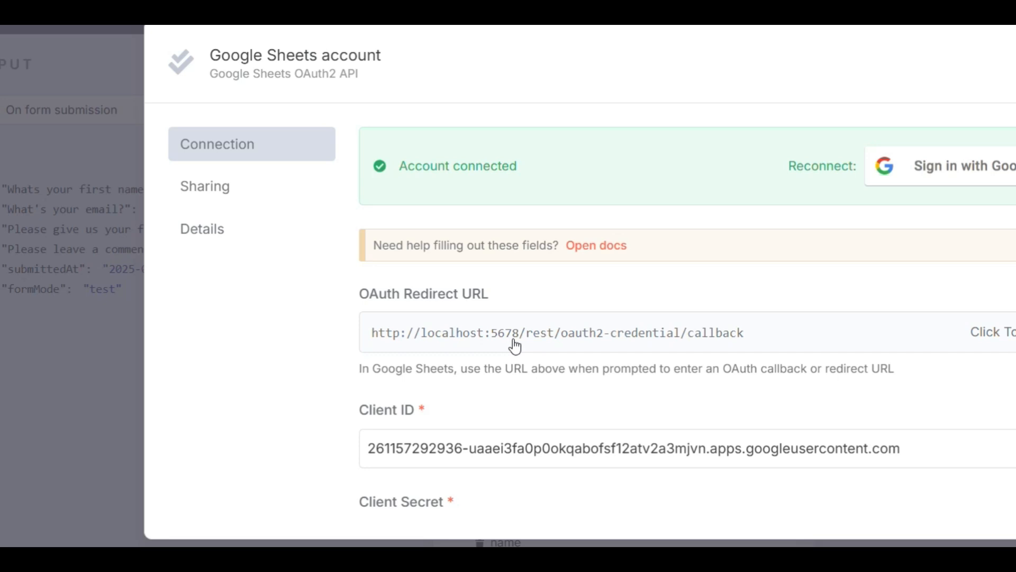
scroll(516, 346, down, 2)
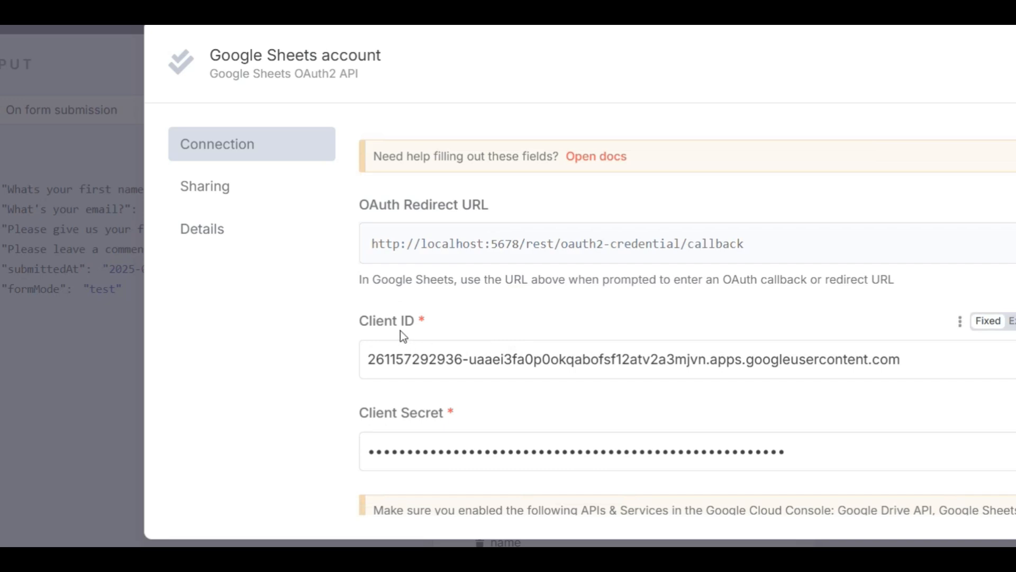
scroll(393, 415, down, 2)
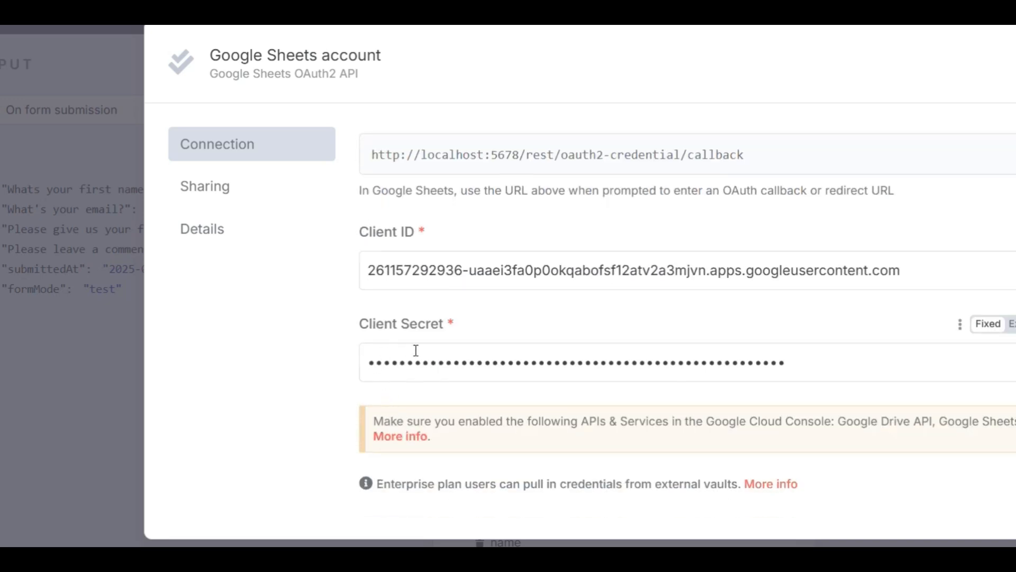
scroll(554, 362, up, 2)
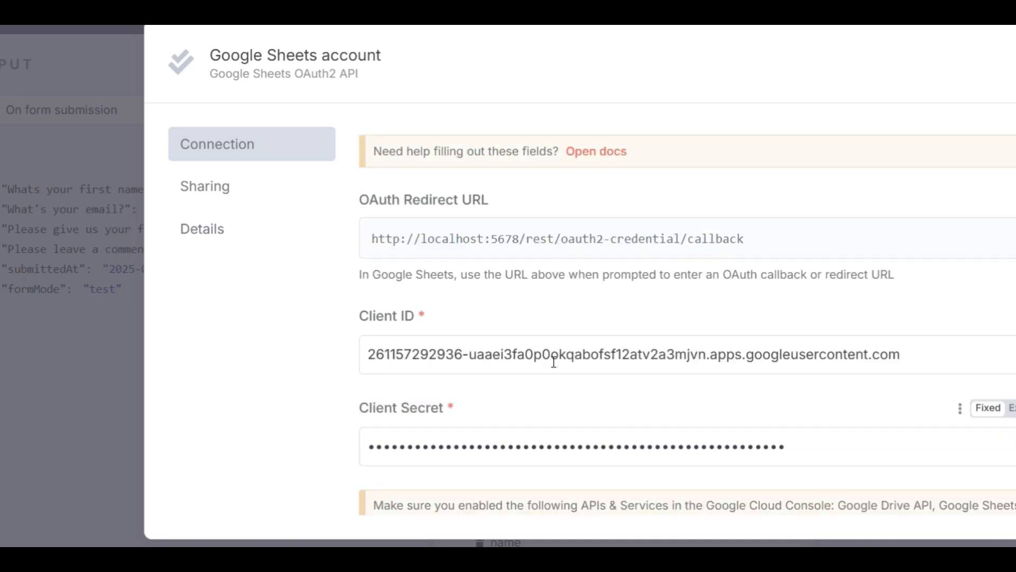
scroll(554, 362, up, 2)
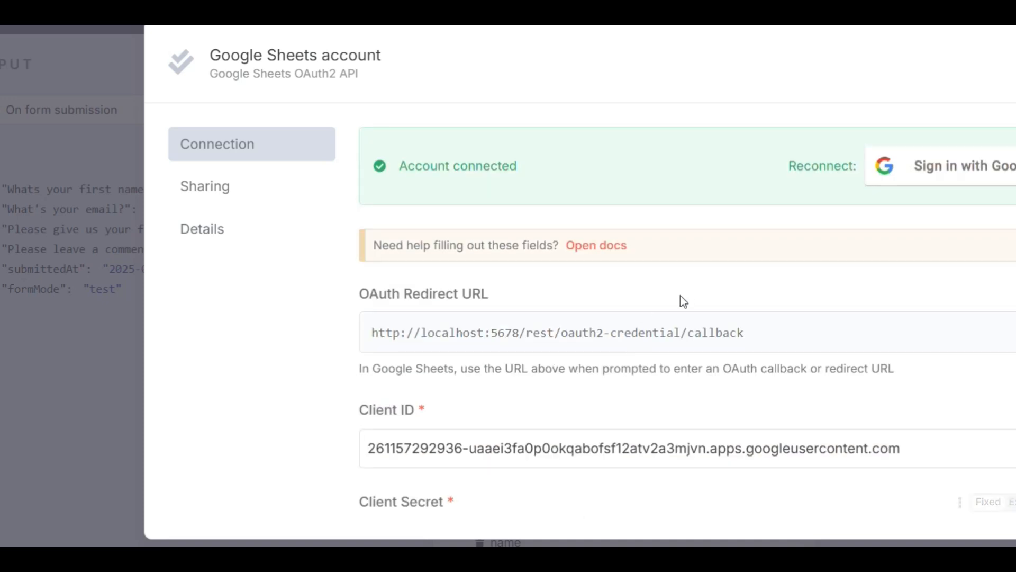
- Reconnect the Google Sheets credential by signing in with the second listed Google account and continuing past the unverified-app page
click(942, 170)
drag(104, 0, 629, 0)
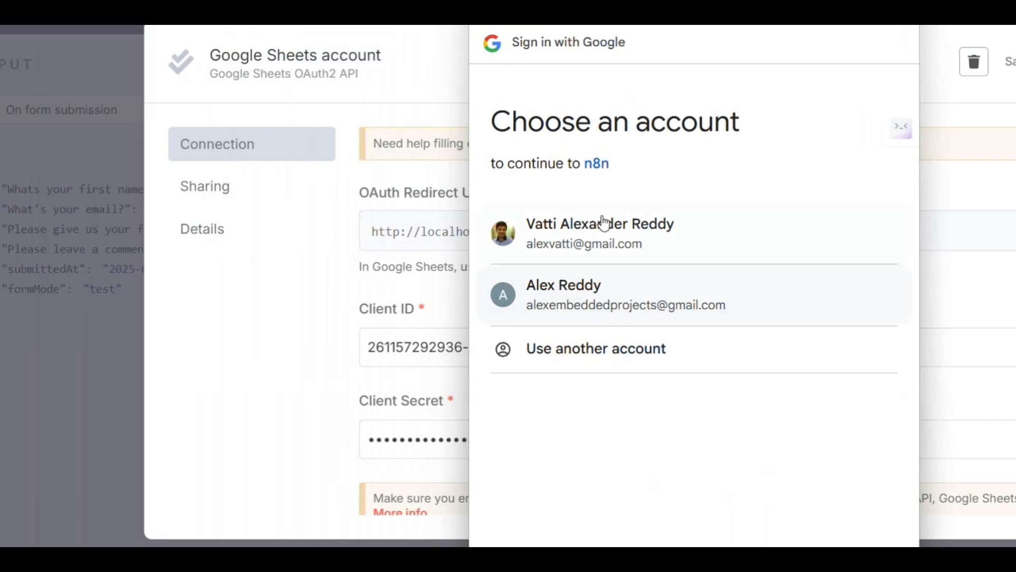
click(563, 305)
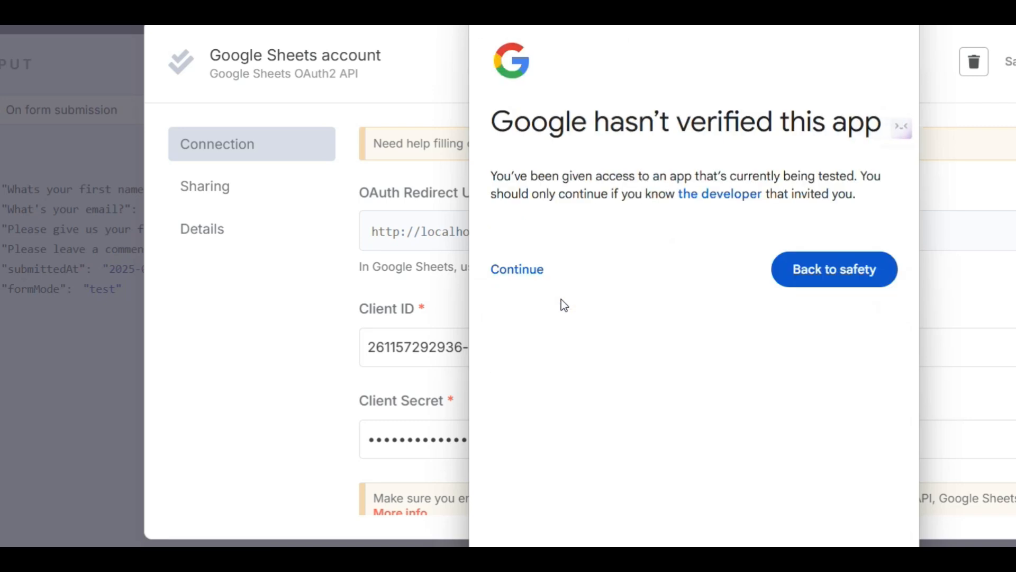
click(535, 281)
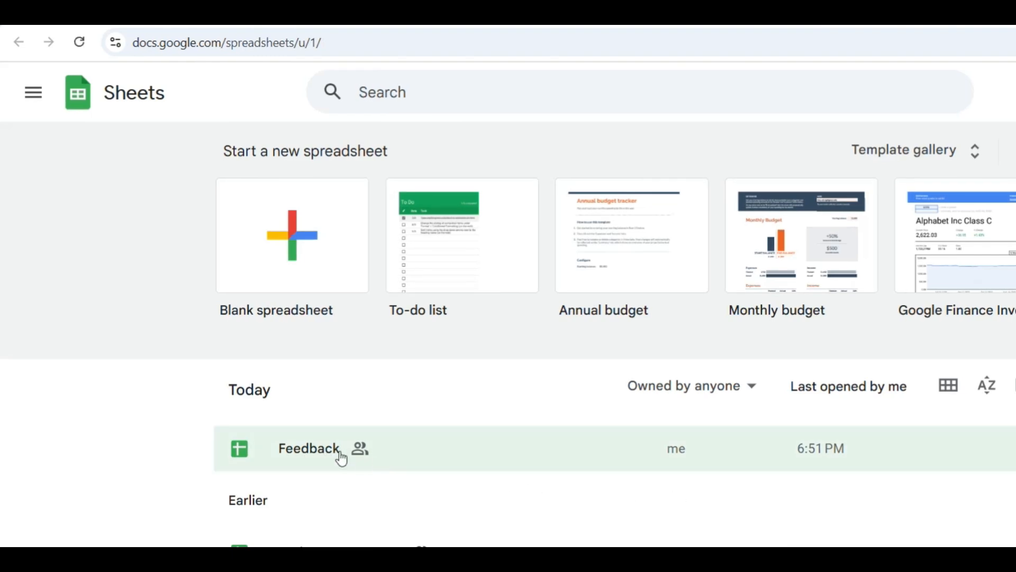
- Open the Feedback spreadsheet in Google Sheets and check the name, email, rating and comment column headers
click(319, 459)
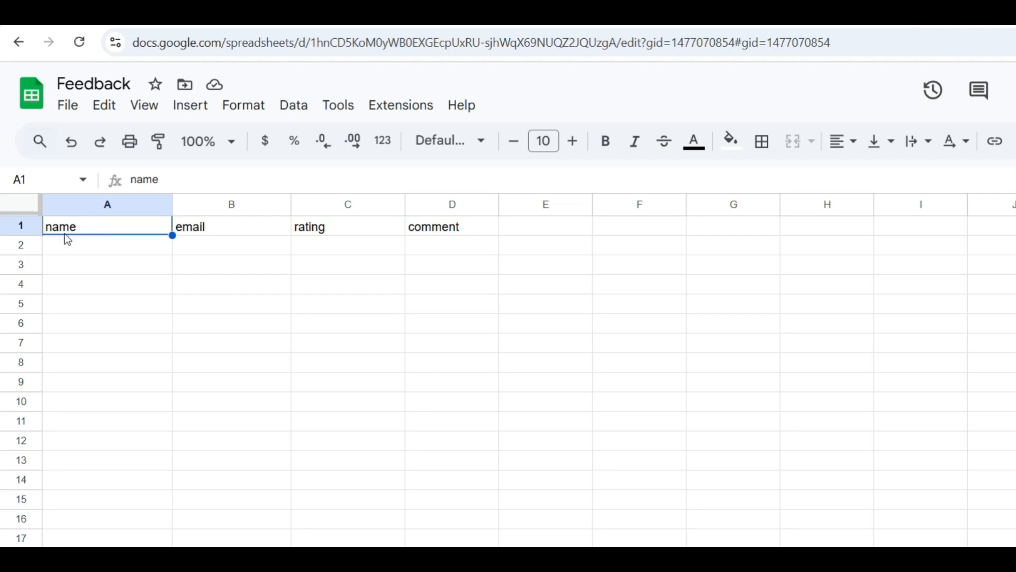
click(87, 231)
click(222, 227)
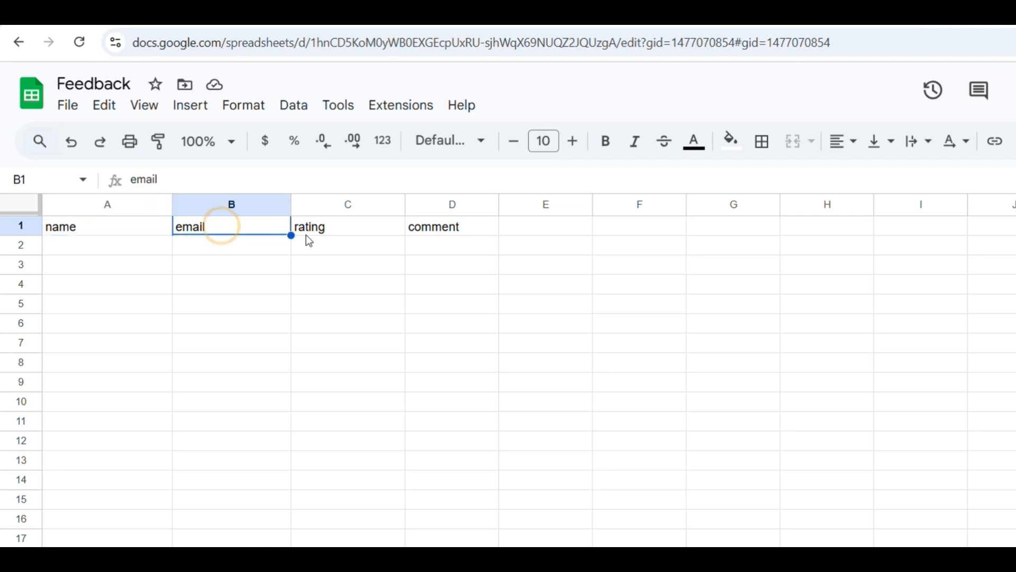
click(347, 228)
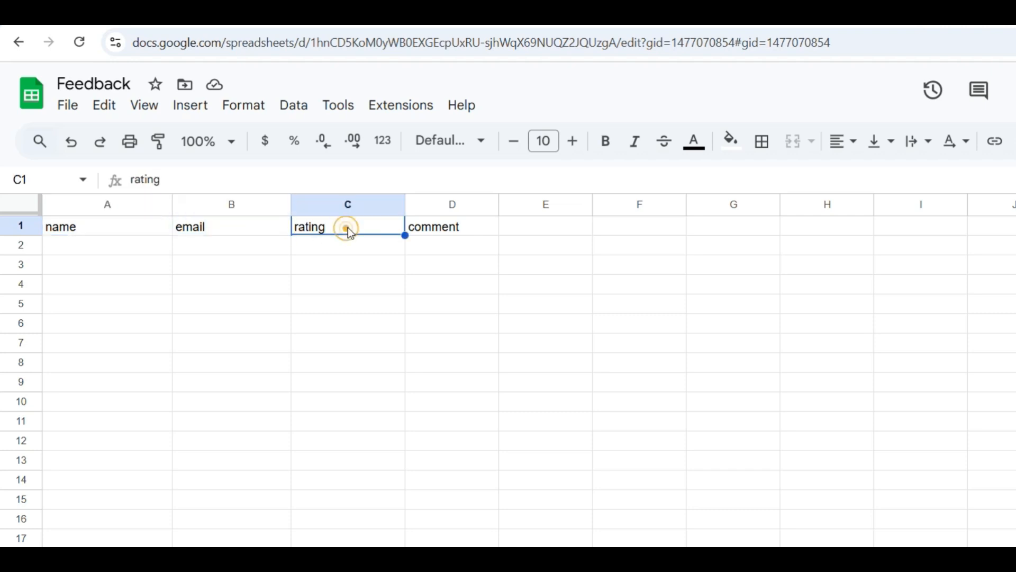
click(449, 229)
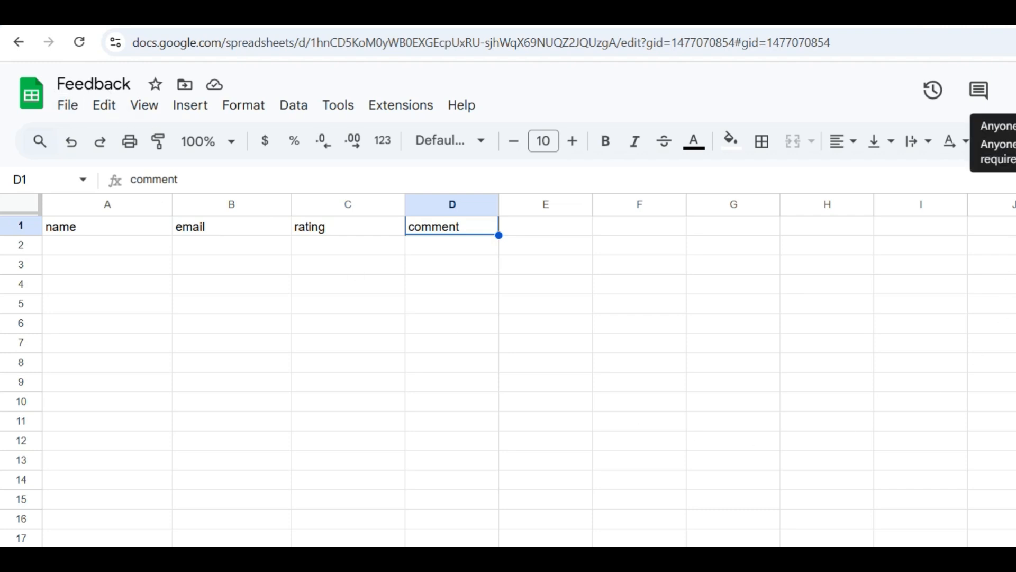
- Copy the Feedback spreadsheet's sharing link and close the sharing settings
click(1015, 90)
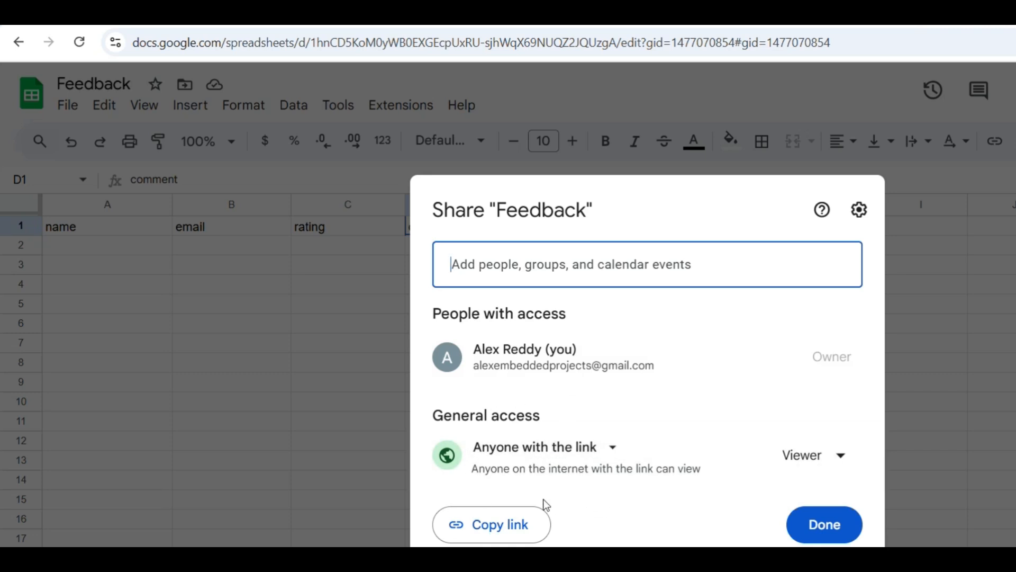
click(508, 531)
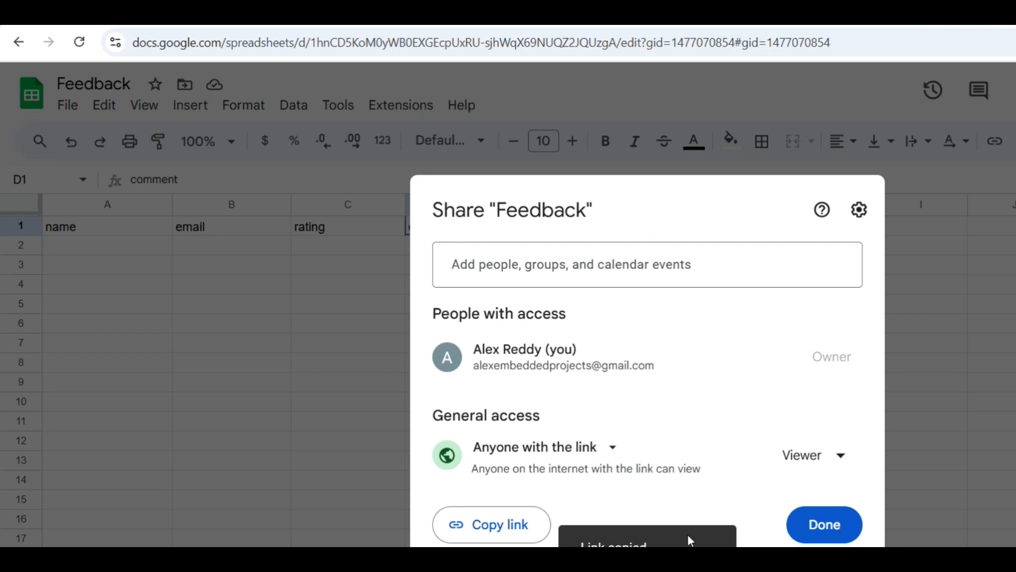
click(824, 524)
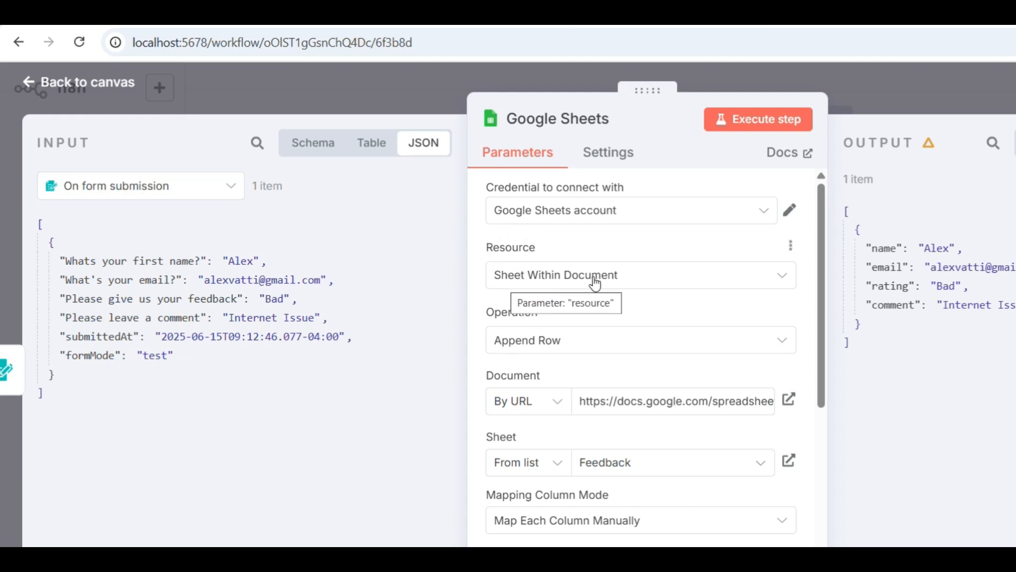
- Switch back to n8n and check the Google Sheets node's operation choices and document selection mode, keeping Append Row and By URL
click(537, 349)
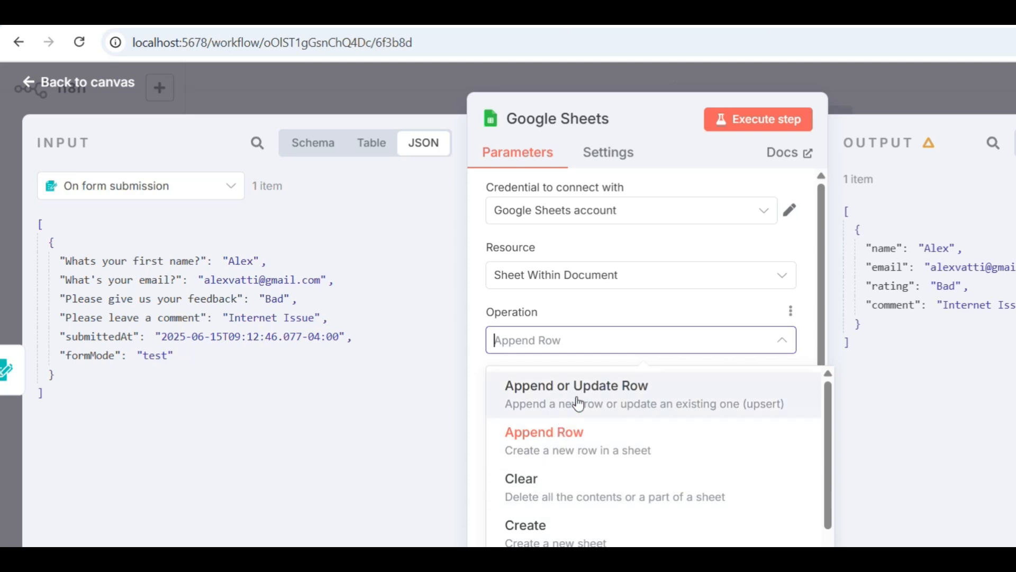
click(581, 298)
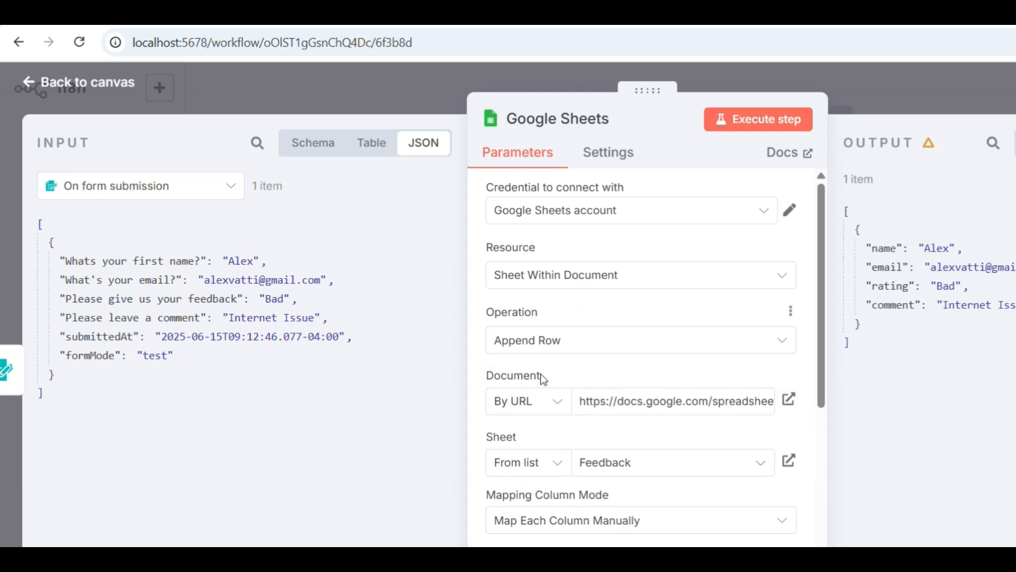
click(562, 409)
click(561, 409)
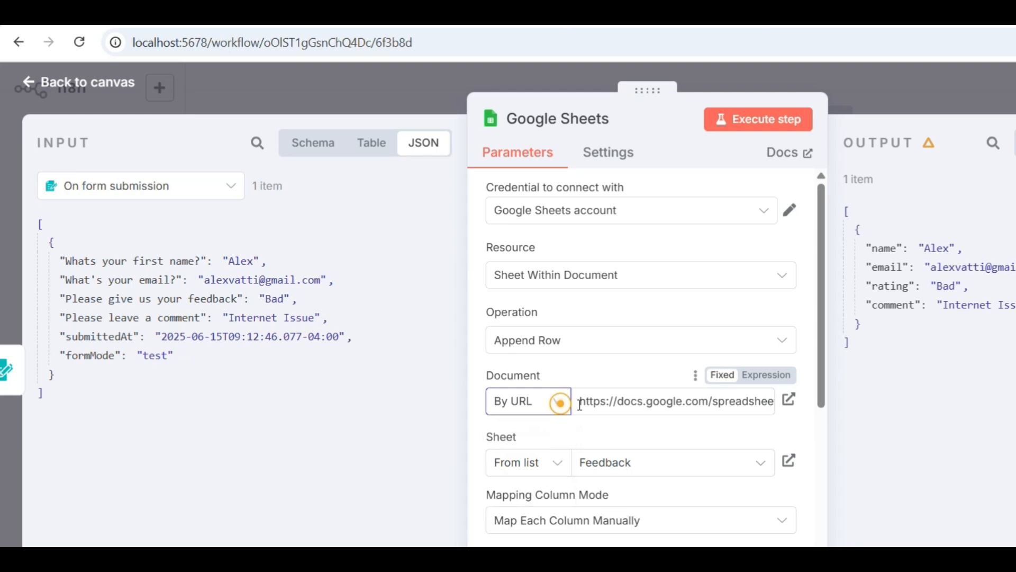
- Replace the node's document URL with the copied Feedback spreadsheet link, removing the trailing "/edit?usp=sharing"
drag(579, 401, 776, 413)
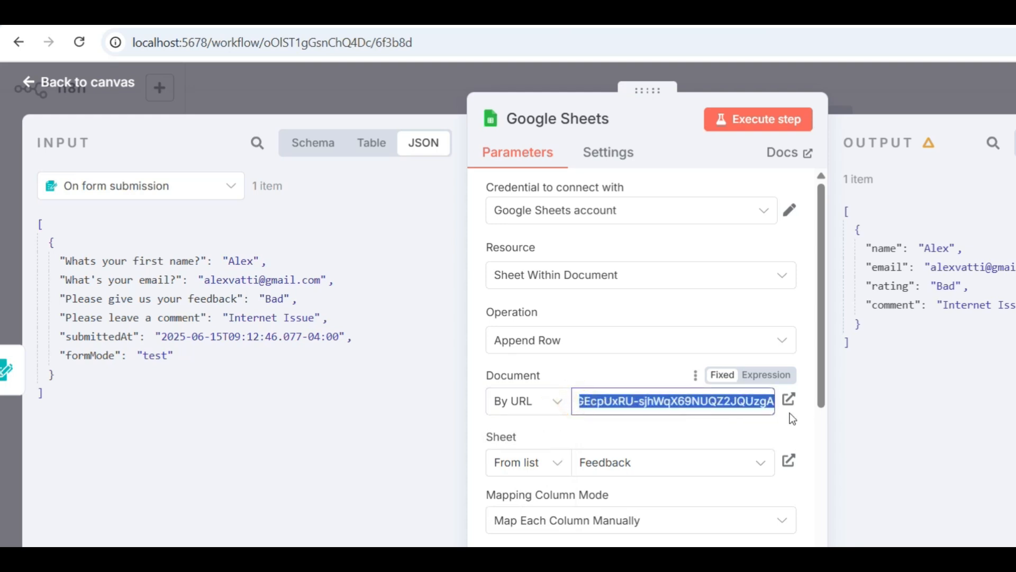
key(ctrl+v)
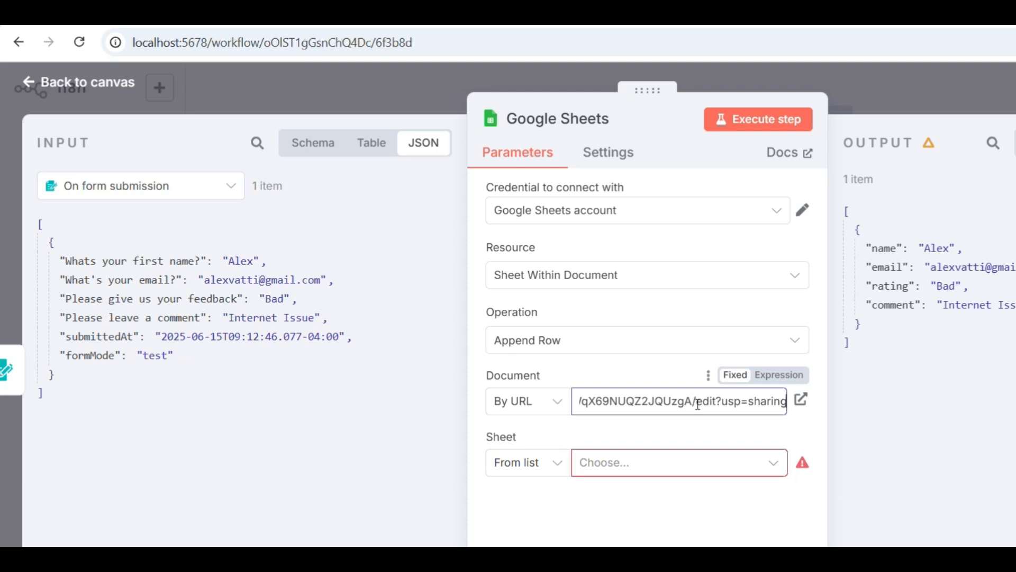
drag(707, 405, 793, 407)
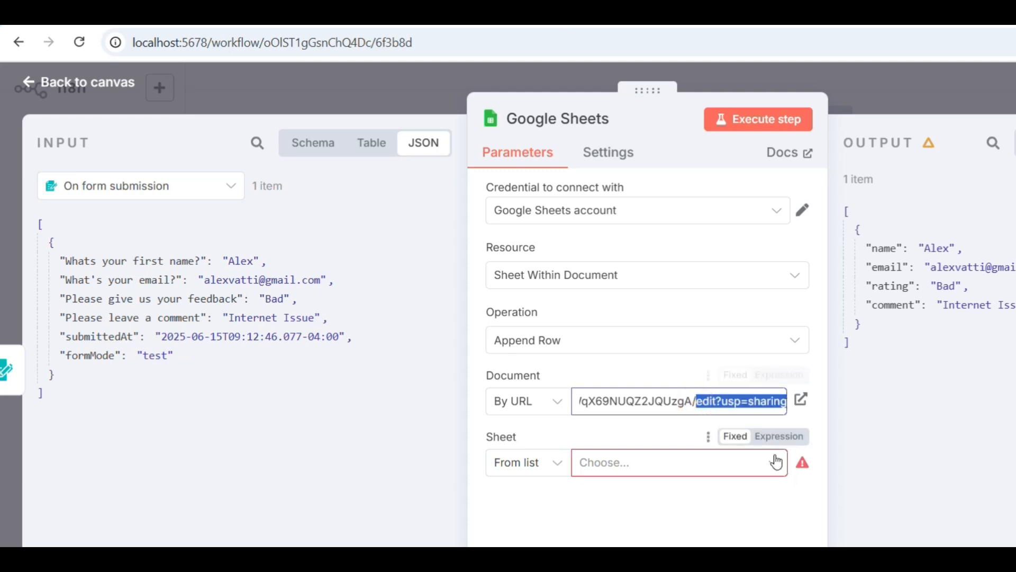
key(BackSpace)
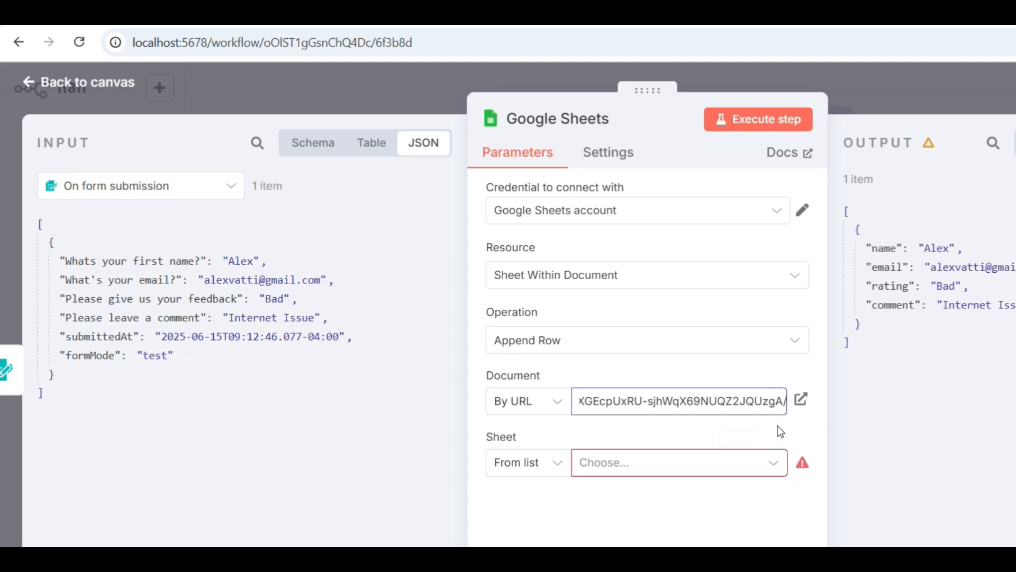
key(BackSpace)
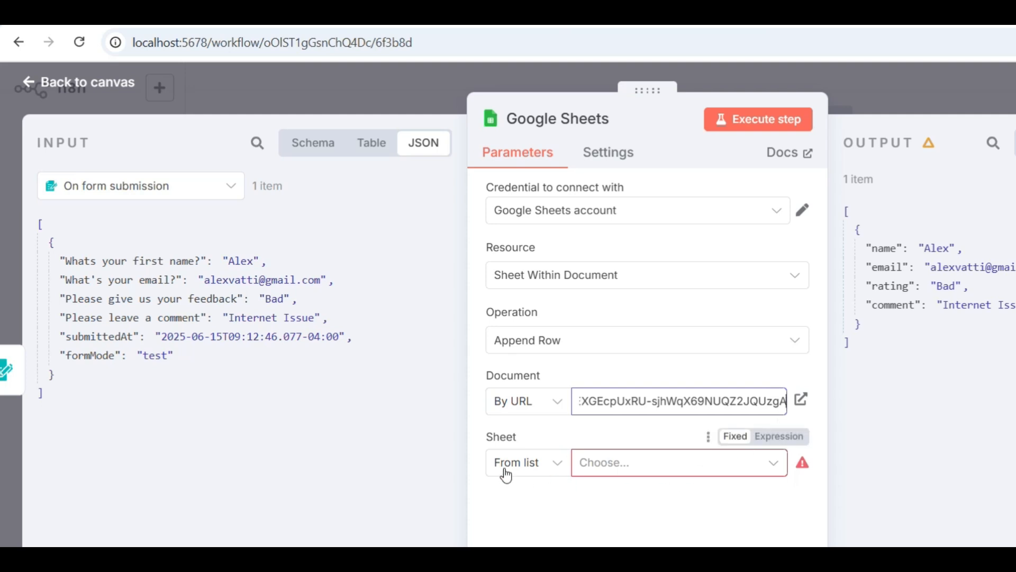
- Choose the Feedback sheet from the list and map its name, email, rating and comment columns to the matching form answers
click(544, 466)
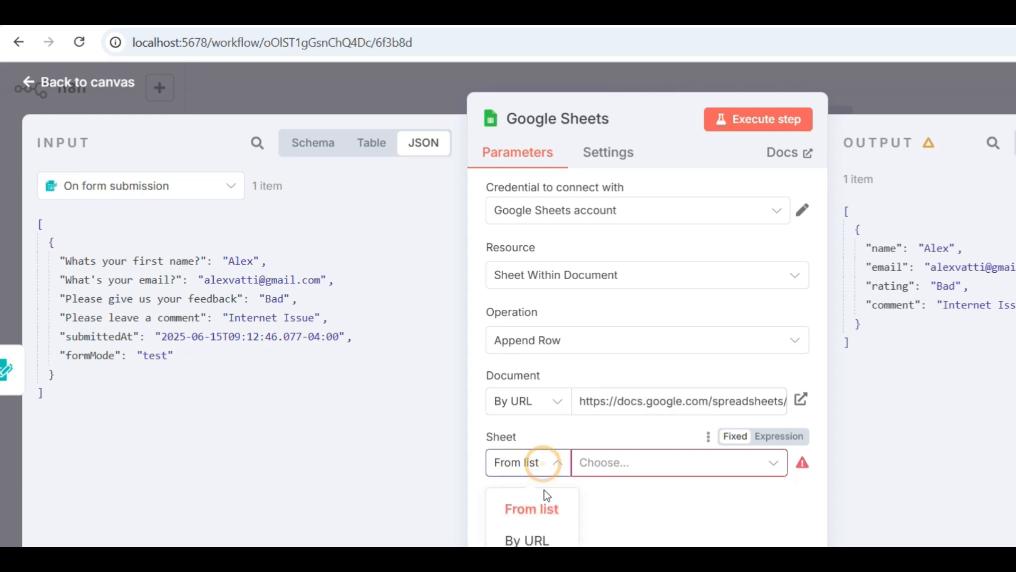
click(541, 508)
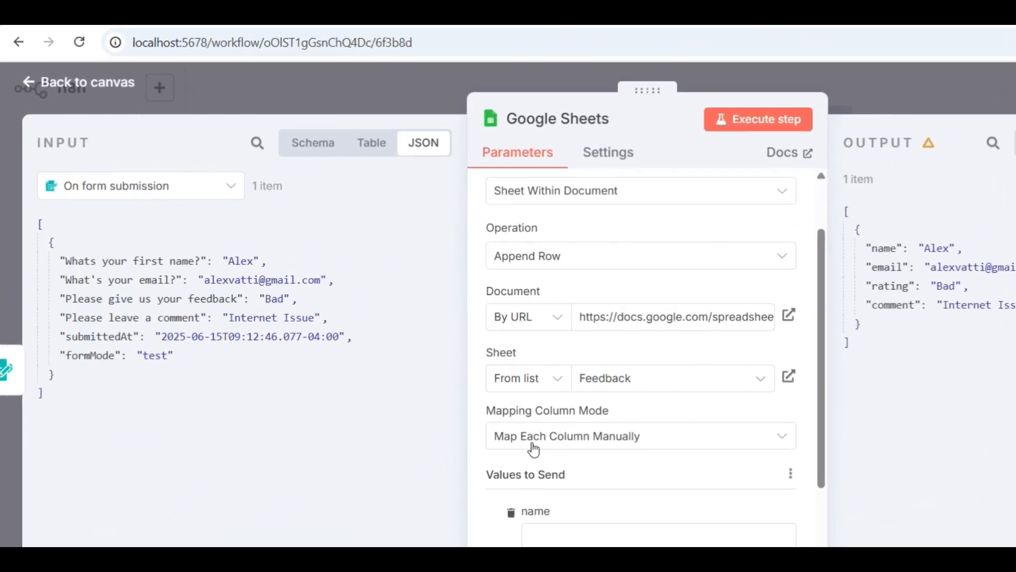
scroll(608, 443, down, 2)
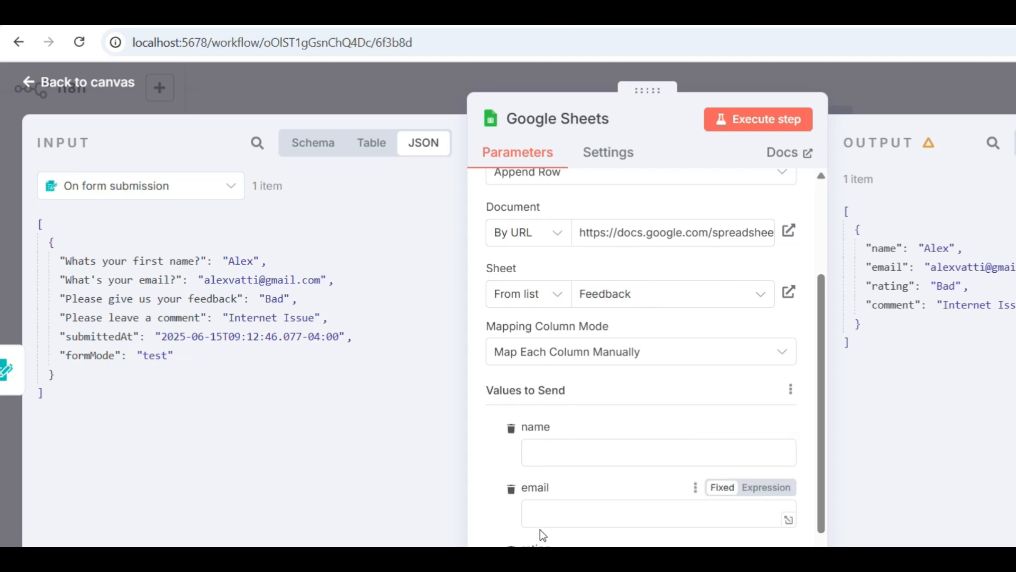
scroll(541, 527, down, 2)
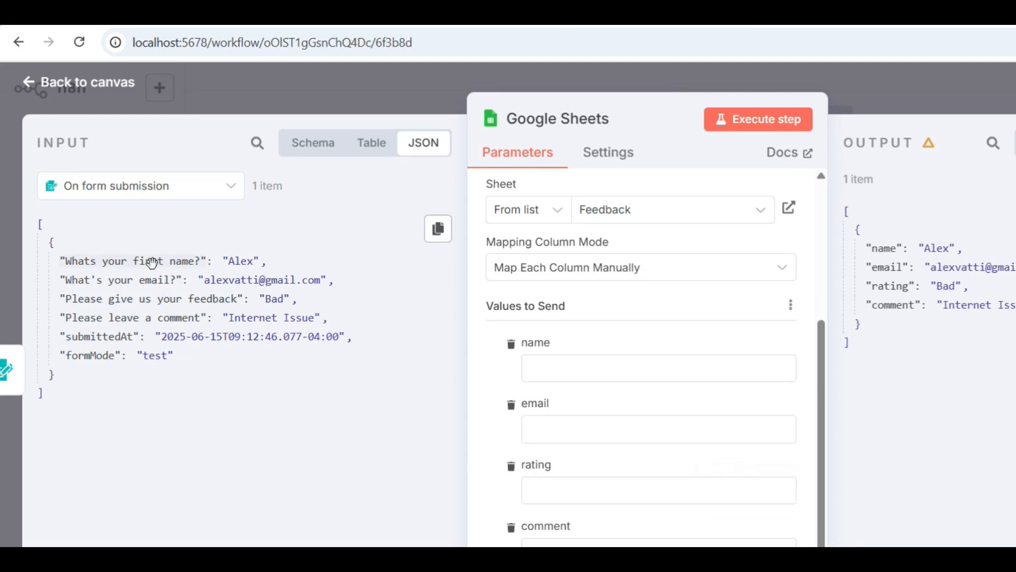
drag(153, 262, 582, 368)
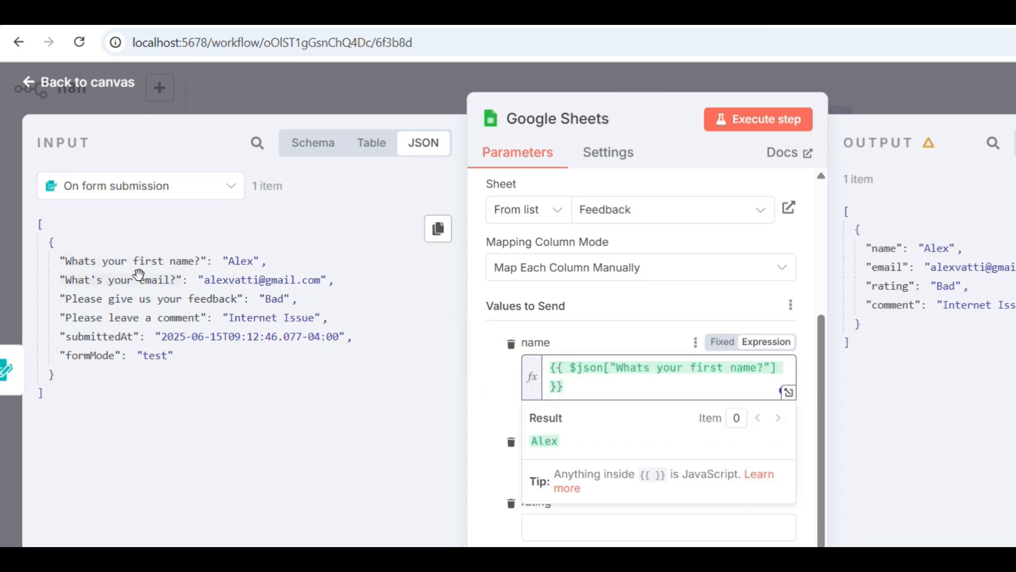
drag(139, 281, 551, 495)
drag(163, 300, 551, 543)
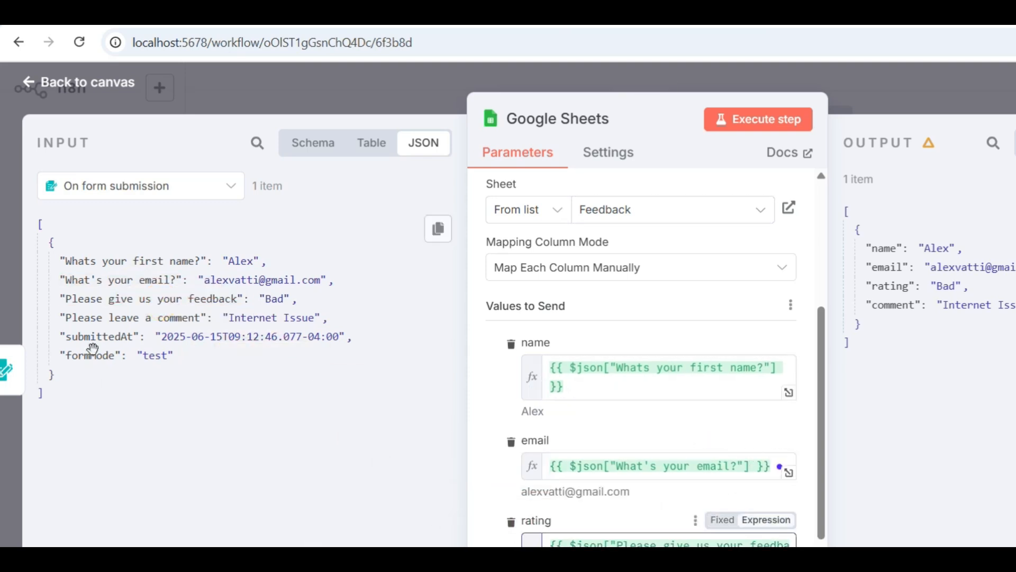
drag(136, 325, 551, 569)
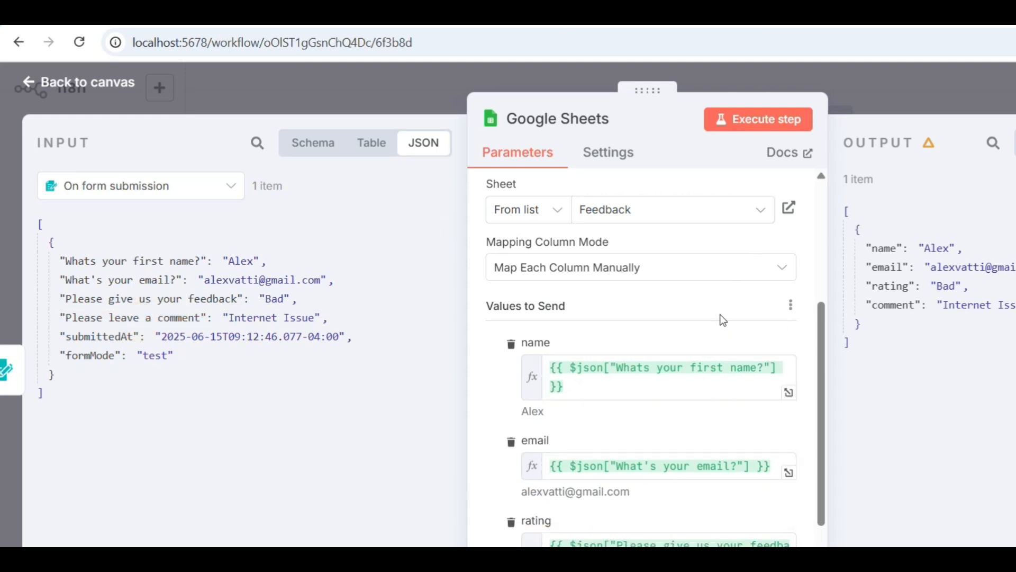
- Run the workflow to open the test Feedback Form, and fill in the respondent's first name and email address
click(755, 123)
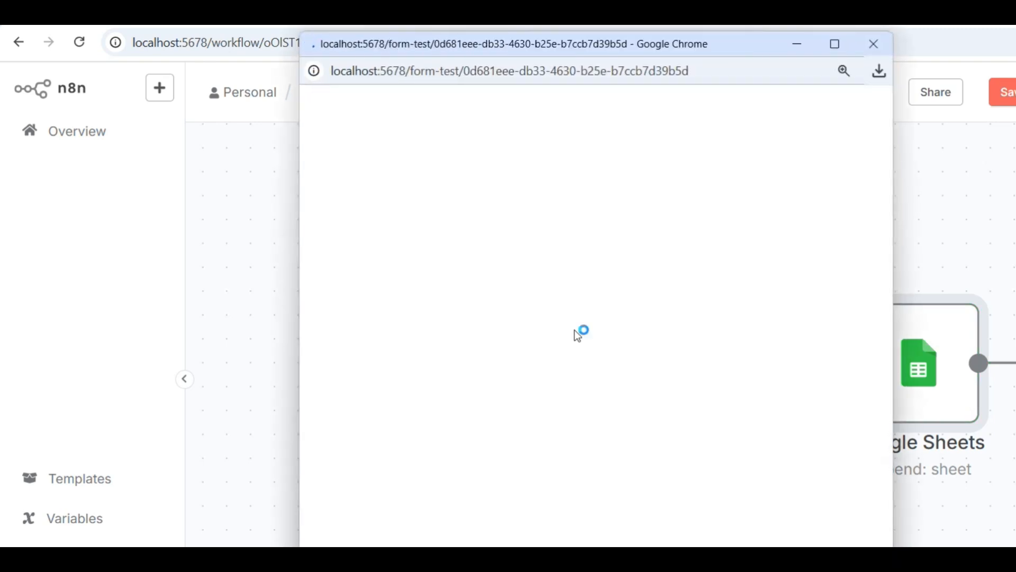
click(498, 283)
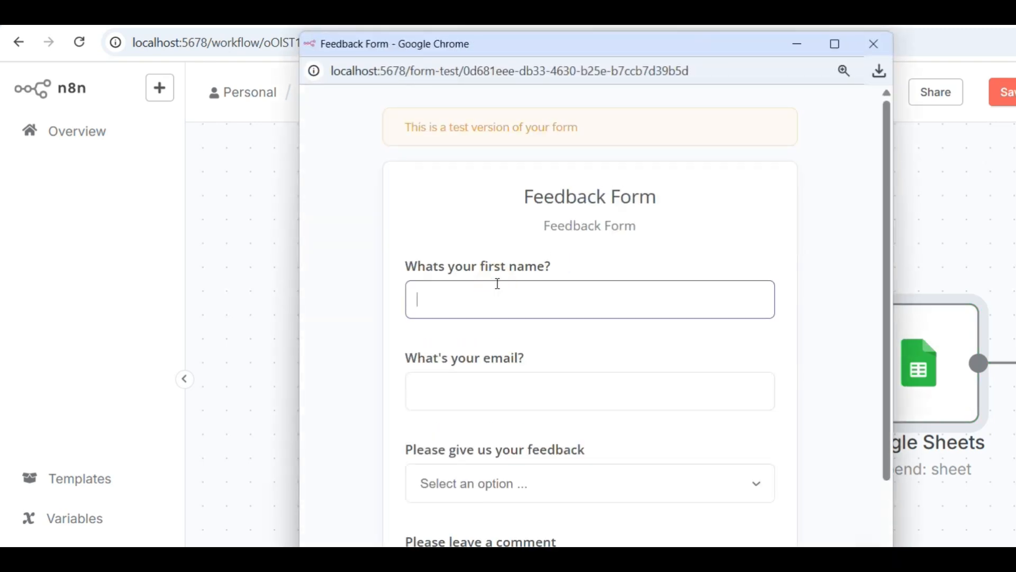
text(Naveen)
click(465, 394)
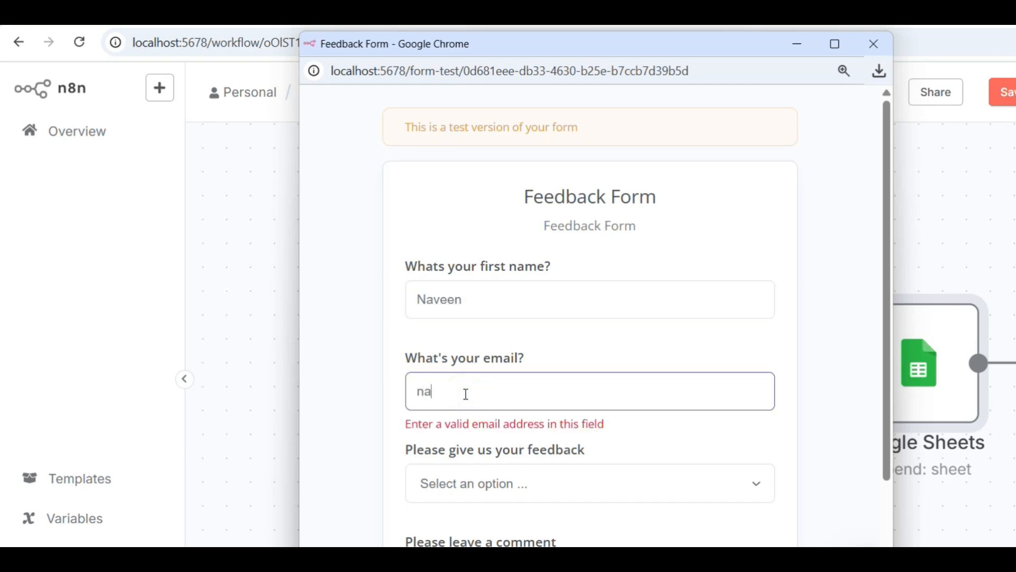
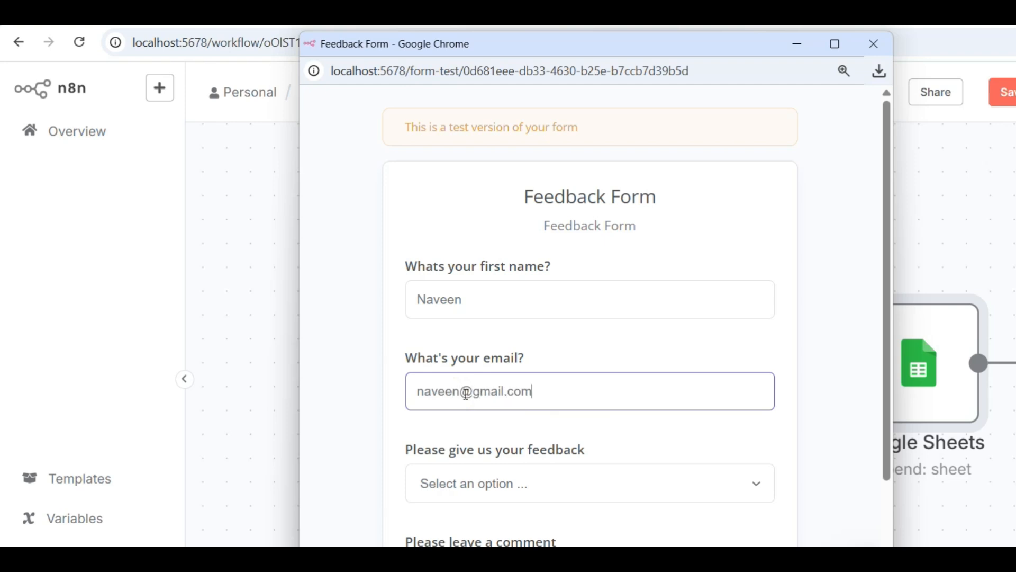
- Choose Great as the feedback, enter the comment "Excellent", submit the form and close its window
click(520, 481)
click(478, 536)
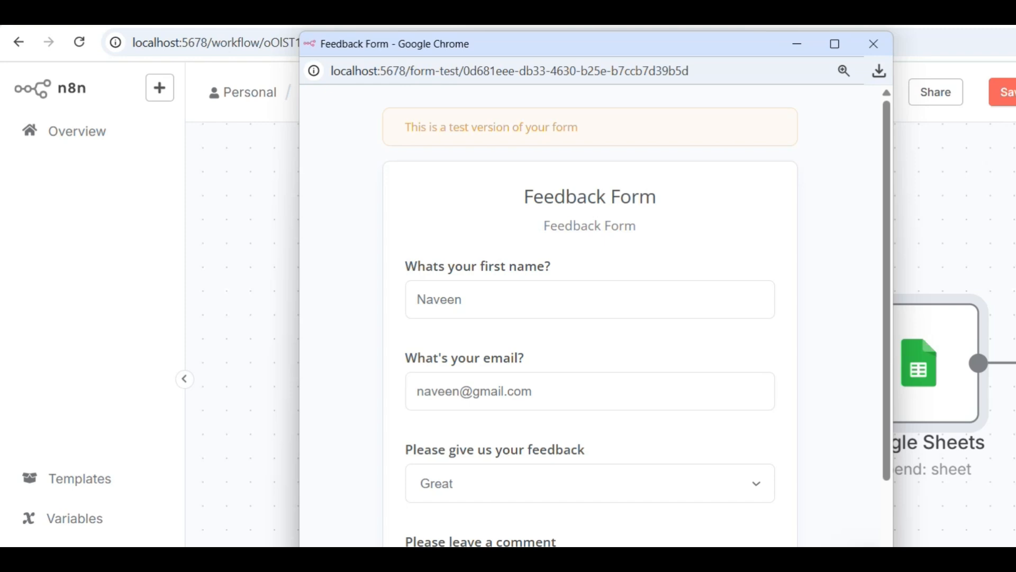
scroll(629, 373, down, 3)
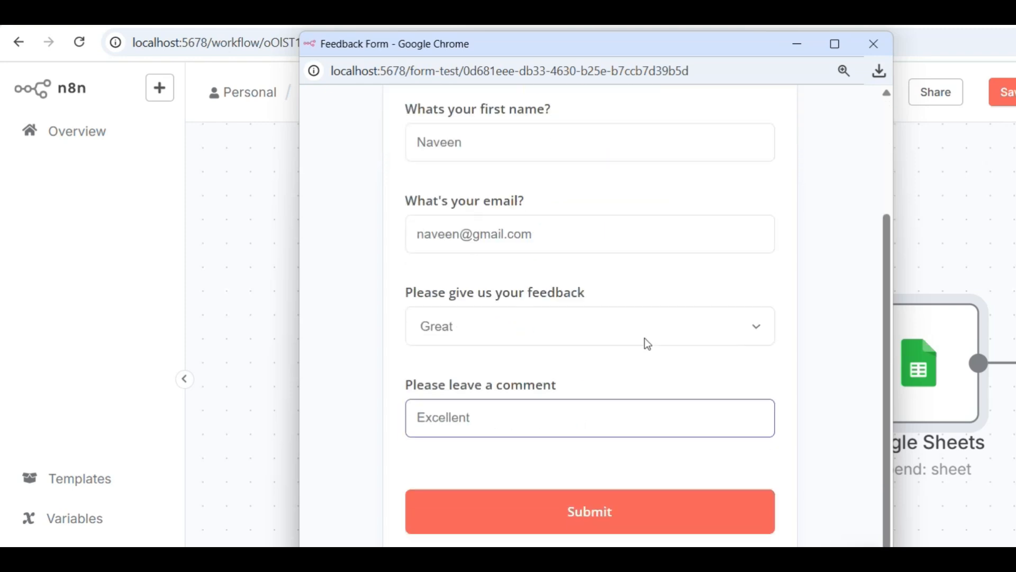
click(617, 523)
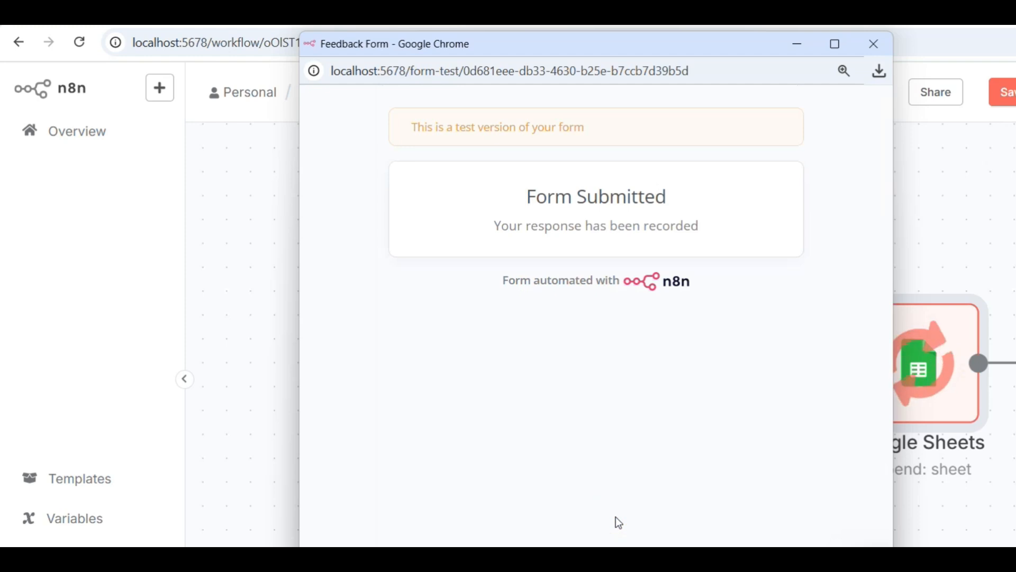
click(877, 38)
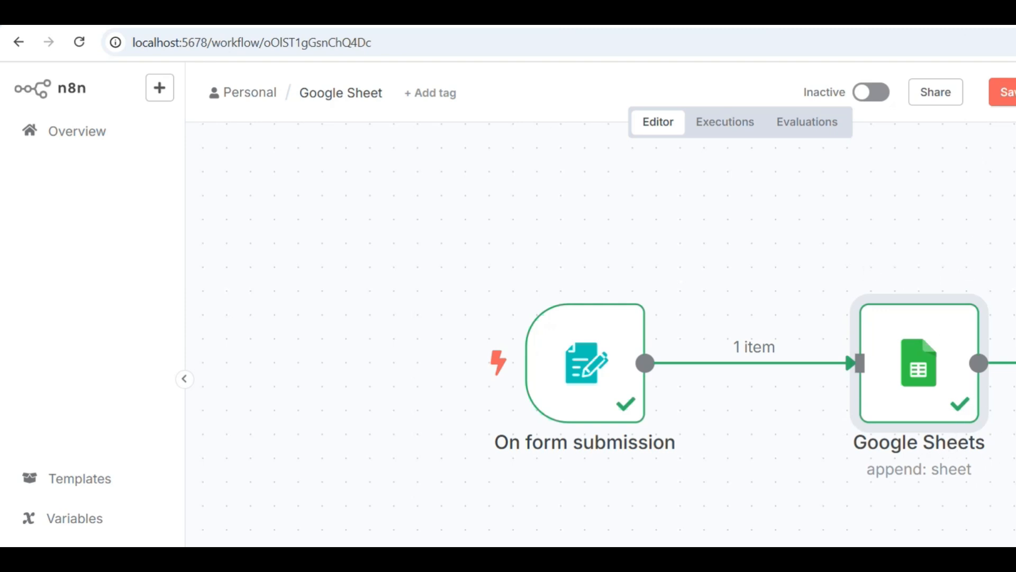
- Switch to Google Sheets, open the Feedback spreadsheet and check the submitted name, email, rating and comment in row 2
click(967, 14)
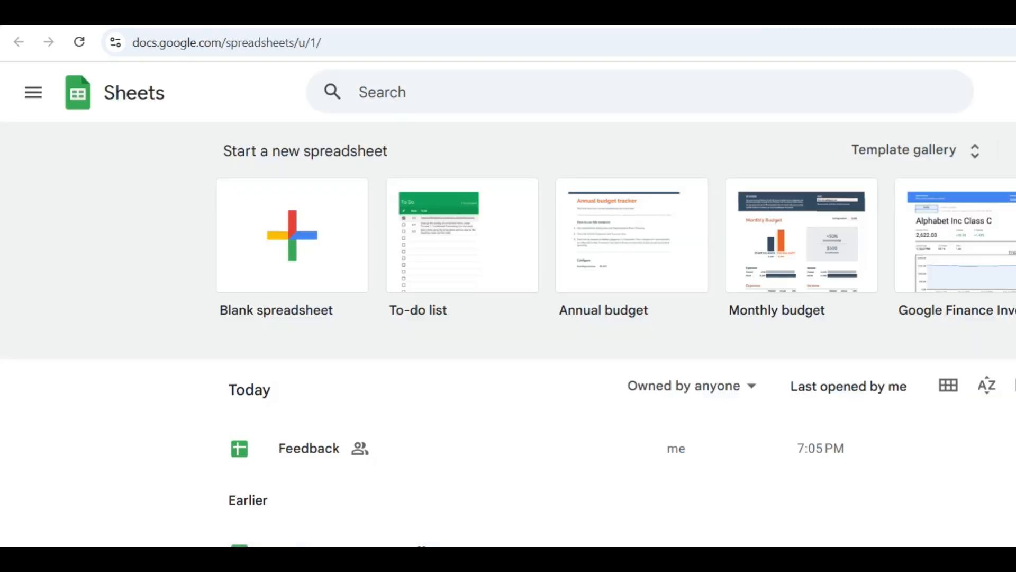
click(296, 457)
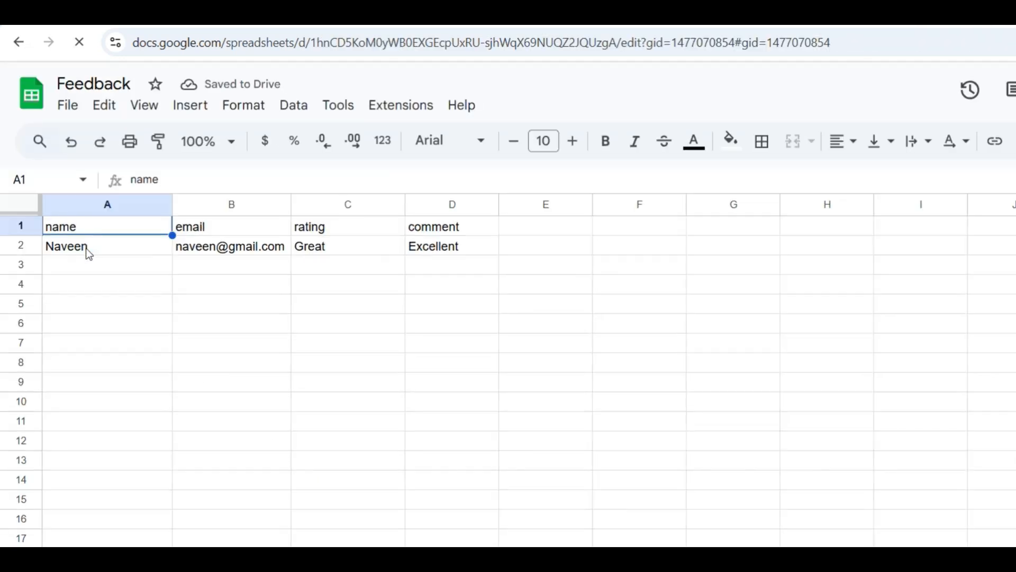
click(85, 247)
click(190, 249)
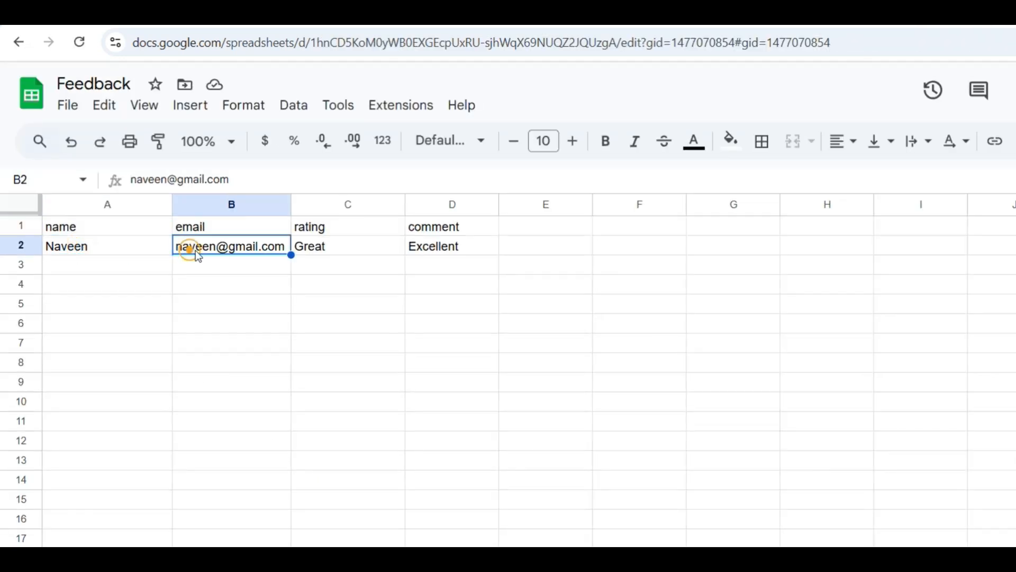
click(315, 245)
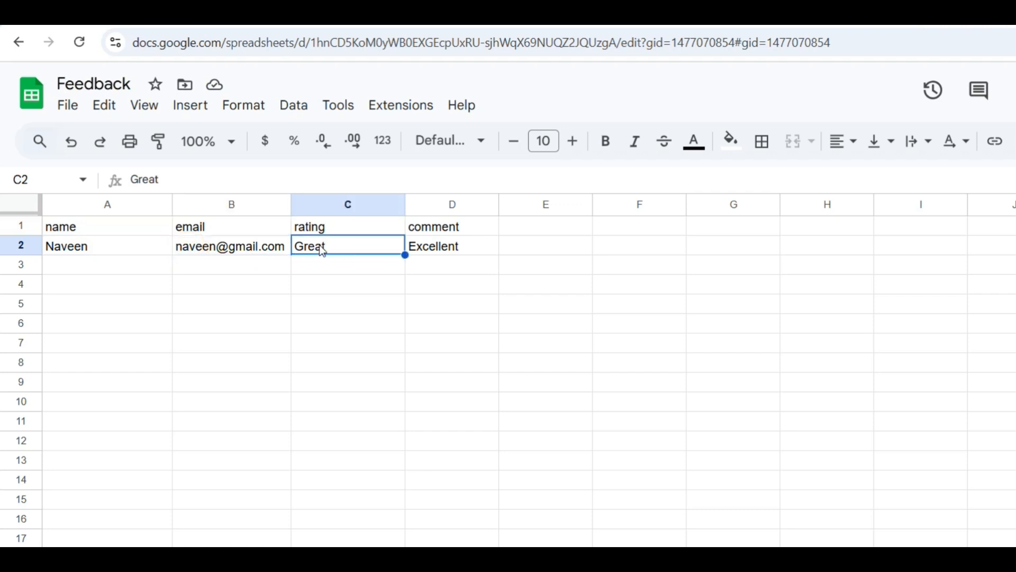
click(438, 249)
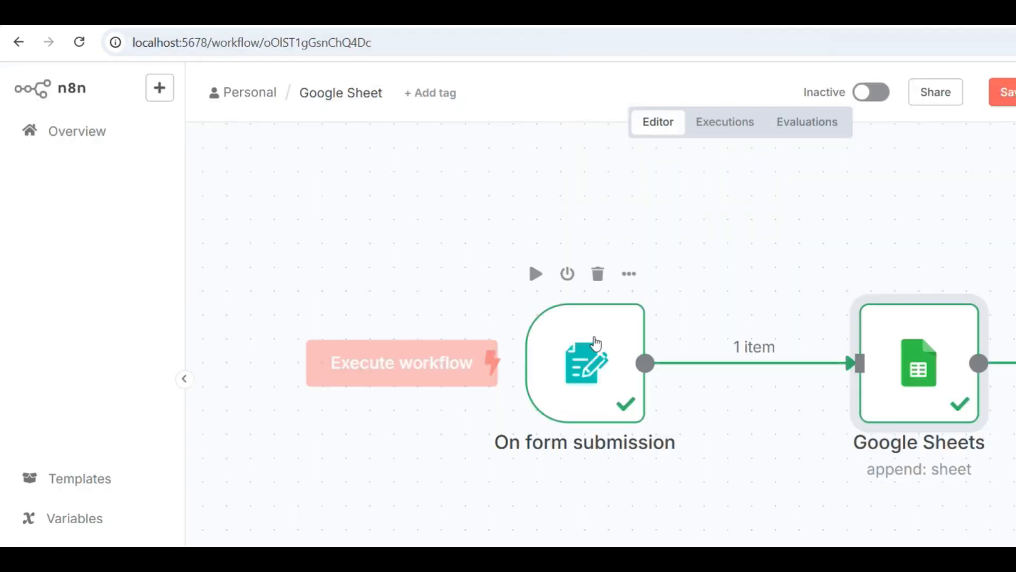
- Return to n8n, open the On form submission node and view its production form URL
double_click(584, 372)
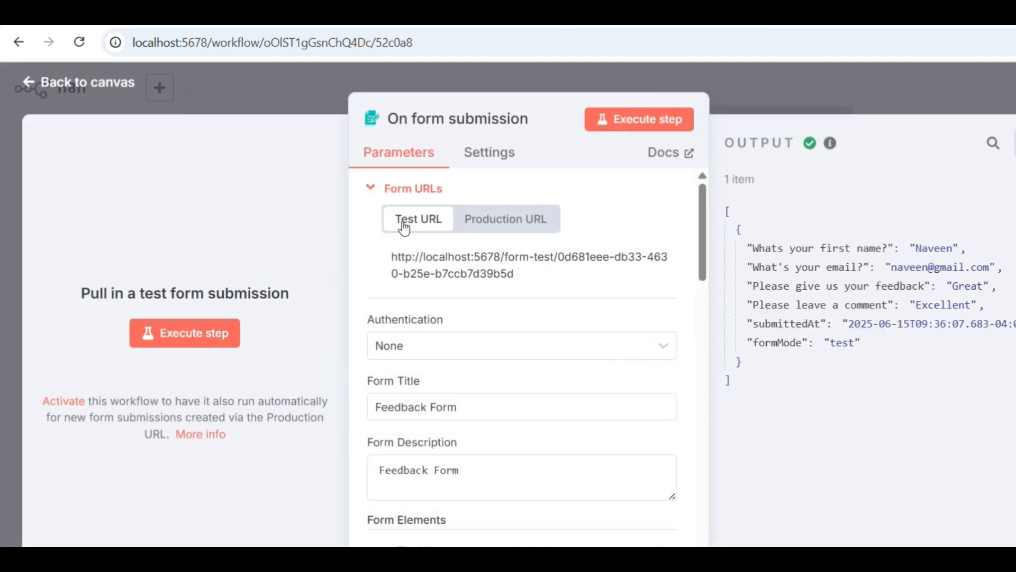
click(492, 227)
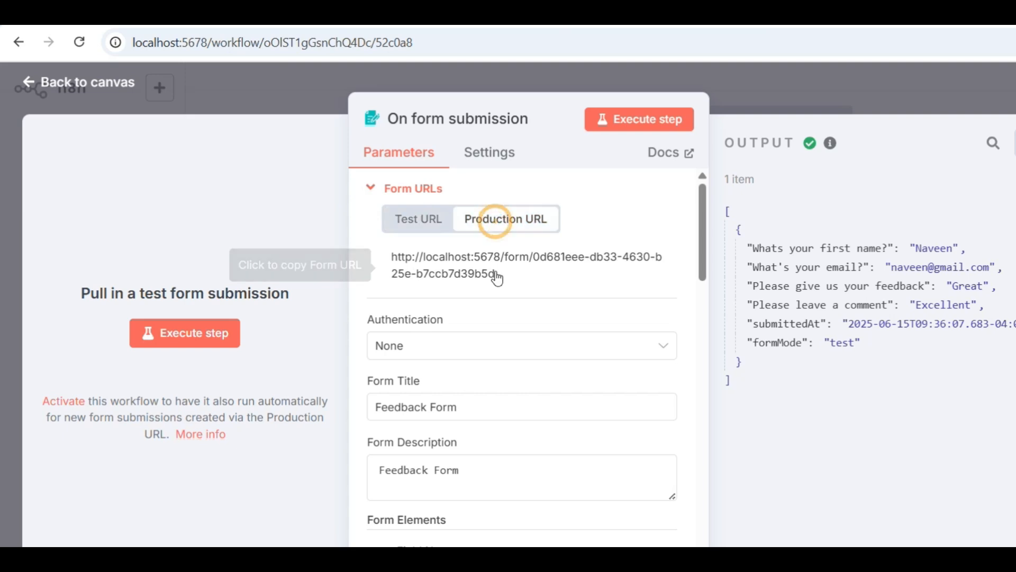
drag(498, 275, 389, 260)
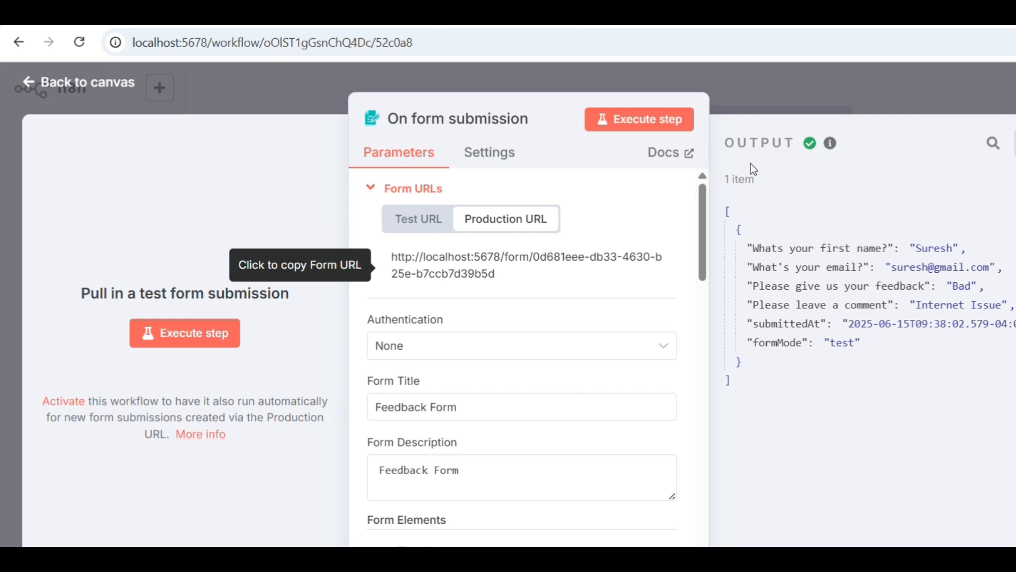
click(504, 286)
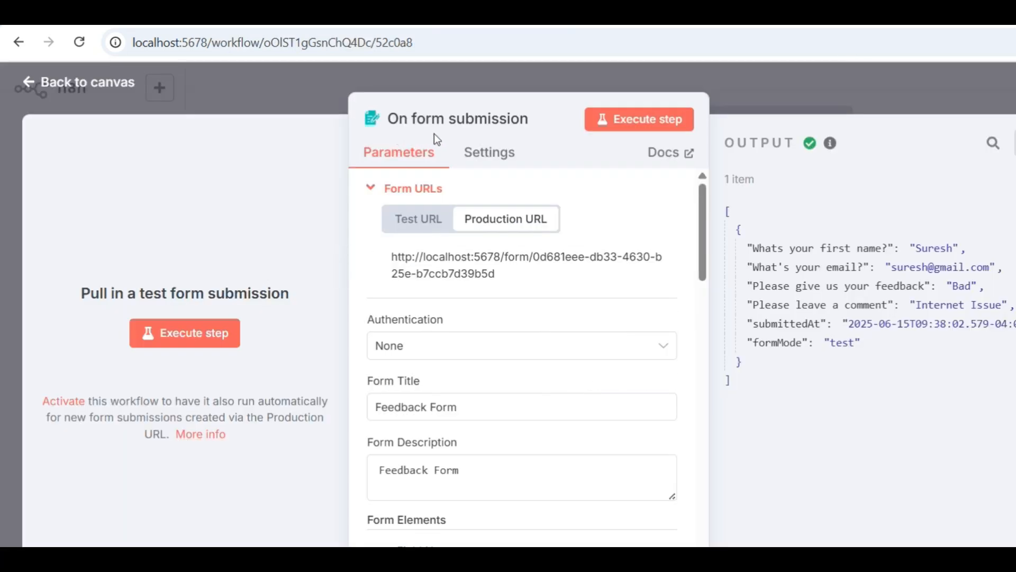